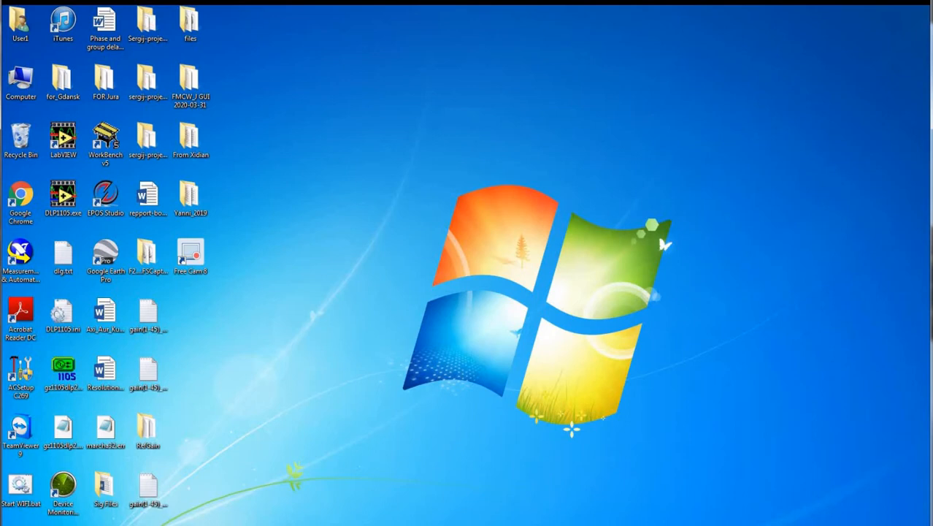
# Launch Polygon and open the digital sampling scope SD203TM (control by USB) from its device choices.
pyautogui.press('super')
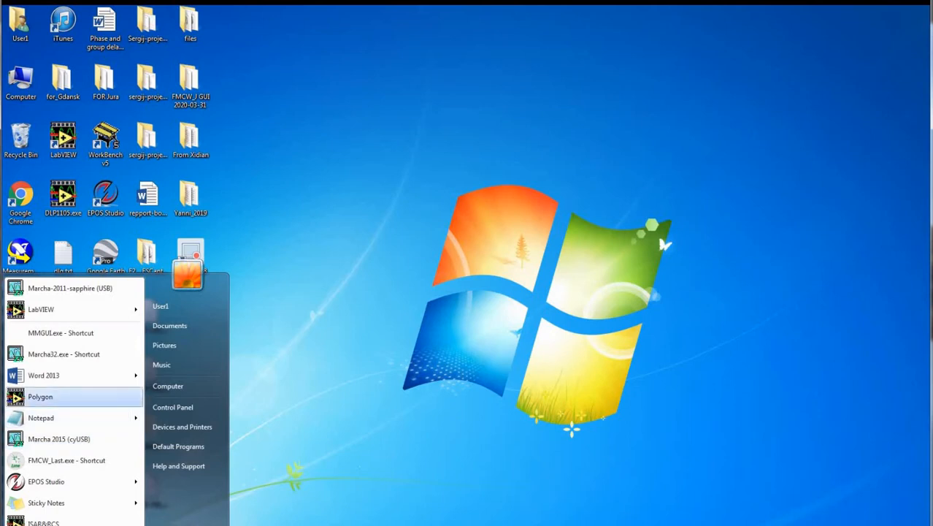
pyautogui.press('Return')
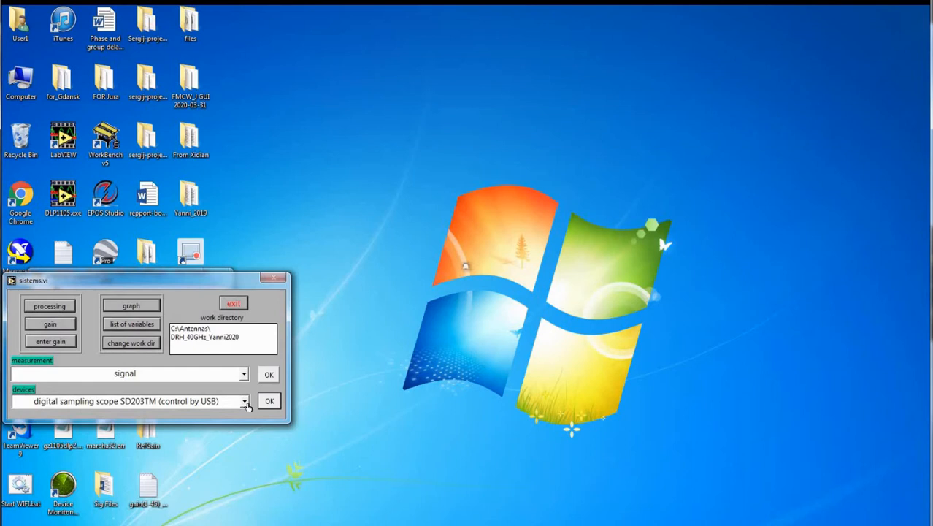
pyautogui.click(246, 404)
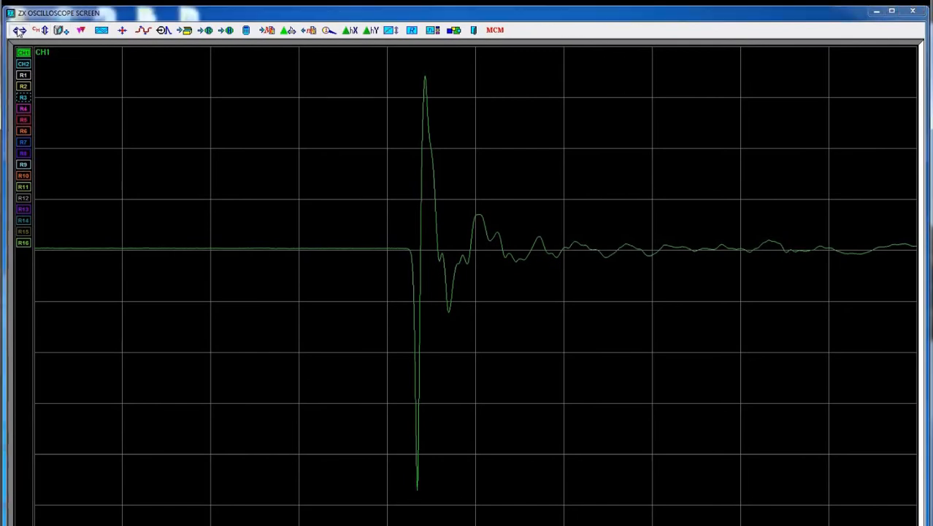
# Open the time base settings, move them clear of the waveform and raise the Fine Delay to 1.4 nS.
pyautogui.click(18, 30)
pyautogui.moveTo(454, 230); pyautogui.dragTo(596, 83)
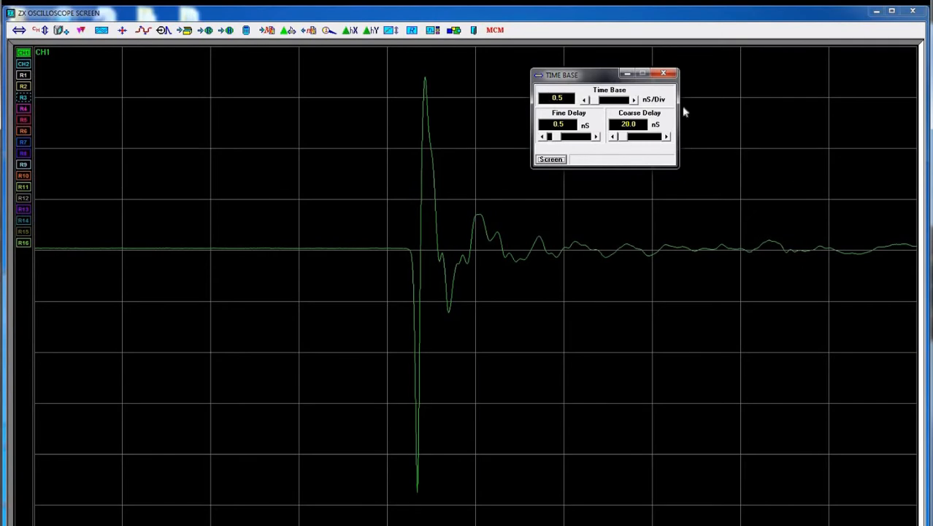
pyautogui.click(583, 141)
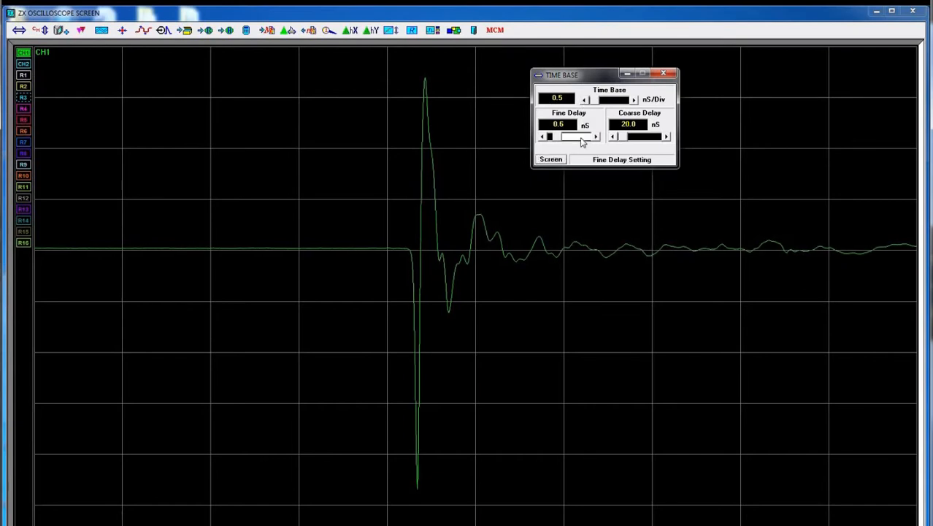
pyautogui.click(583, 141)
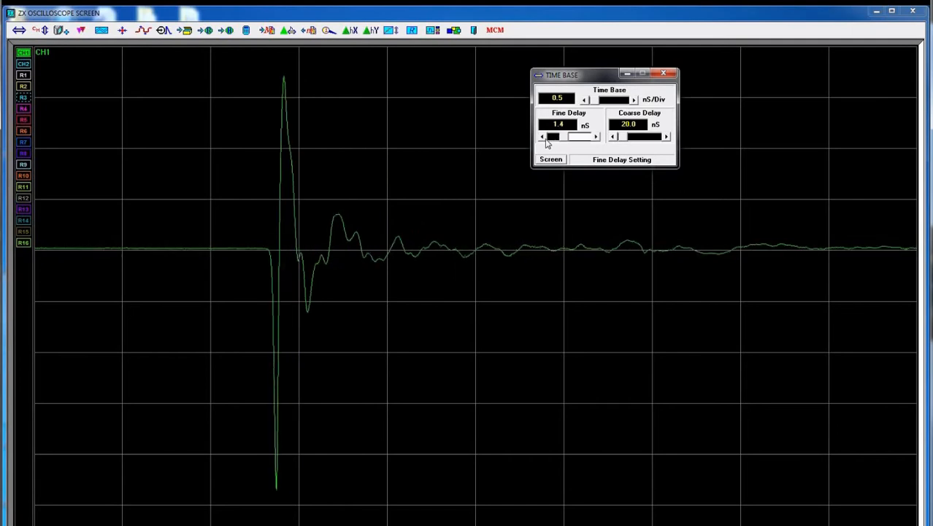
# Lower the Fine Delay gradually to 0.4 nS to shift the pulse along the time axis.
pyautogui.click(551, 138)
pyautogui.click(552, 138)
pyautogui.click(551, 138)
pyautogui.click(551, 138)
pyautogui.click(551, 138)
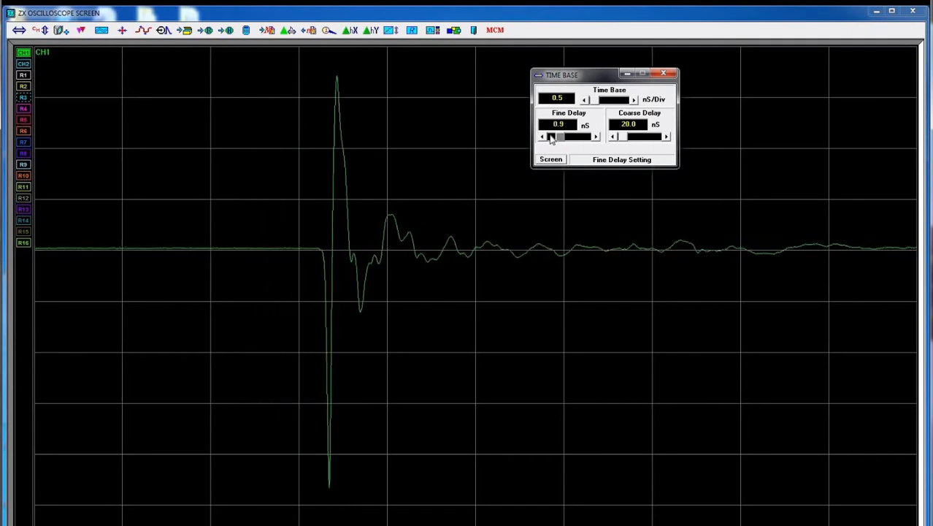
pyautogui.click(552, 138)
pyautogui.click(551, 138)
pyautogui.click(551, 139)
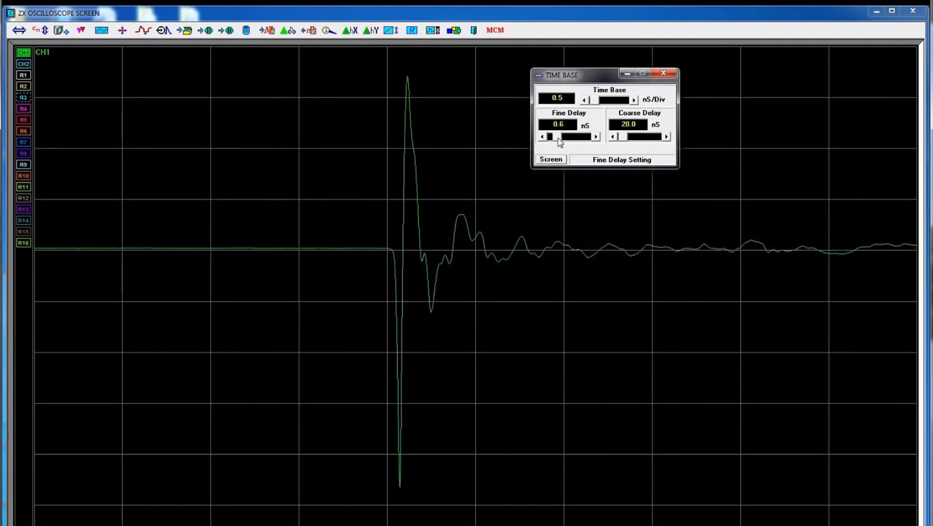
pyautogui.click(551, 139)
pyautogui.click(551, 139)
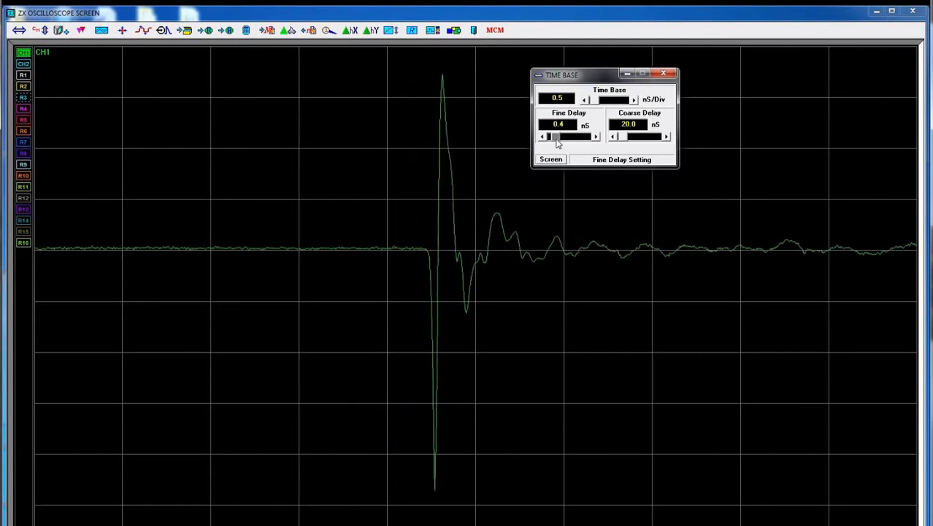
# Try Coarse Delay values of 24.0 and 216.0 nS, ending at 16.0 nS.
pyautogui.click(665, 137)
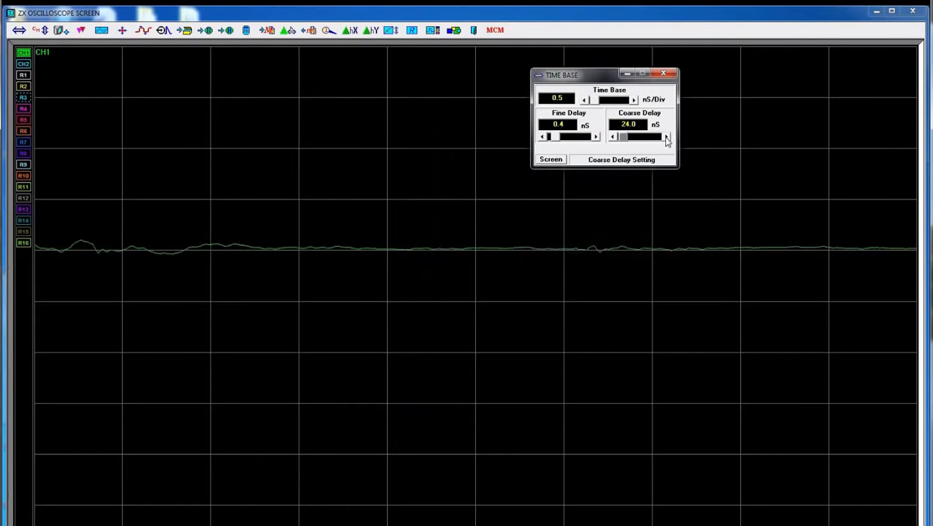
pyautogui.click(616, 138)
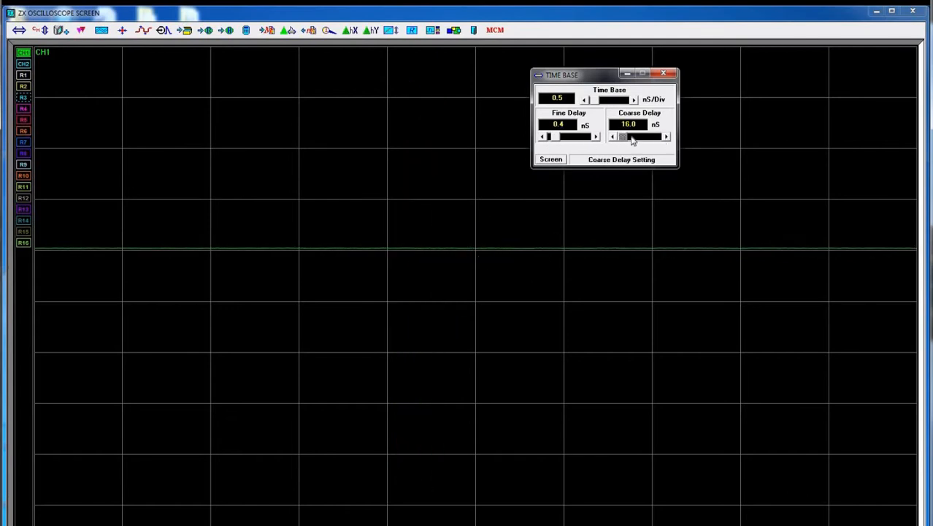
pyautogui.click(661, 139)
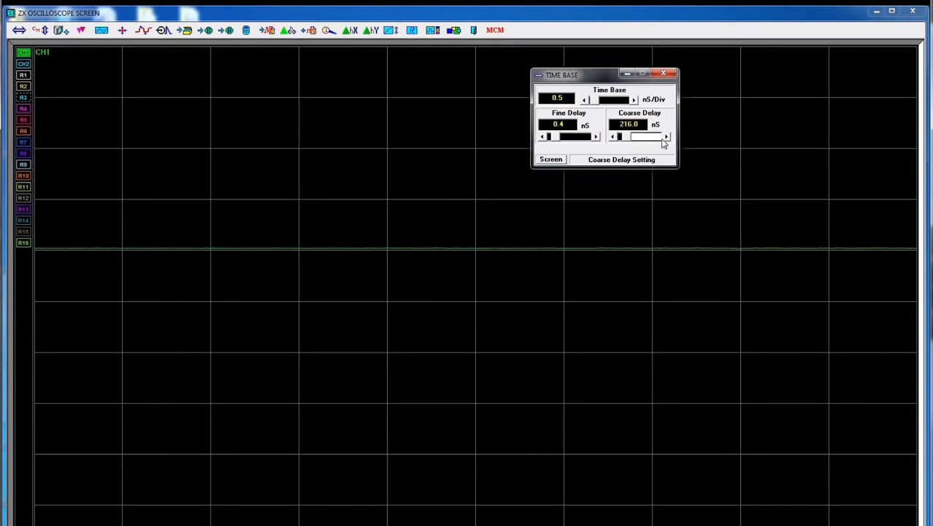
pyautogui.click(616, 138)
# Set the Time Base to 1.0 nS/Div and adjust the Coarse Delay to 20.0 nS.
pyautogui.moveTo(566, 99); pyautogui.dragTo(488, 93)
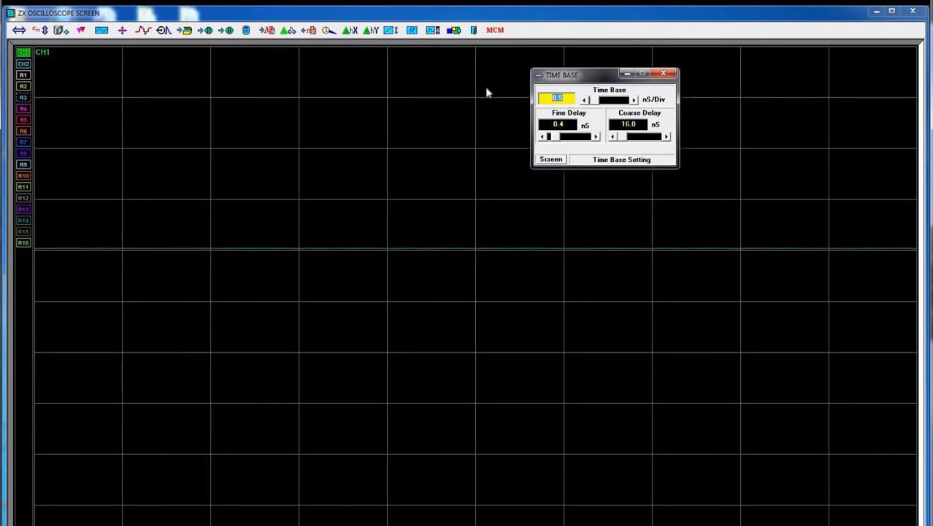
pyautogui.write('1.0')
pyautogui.press('Return')
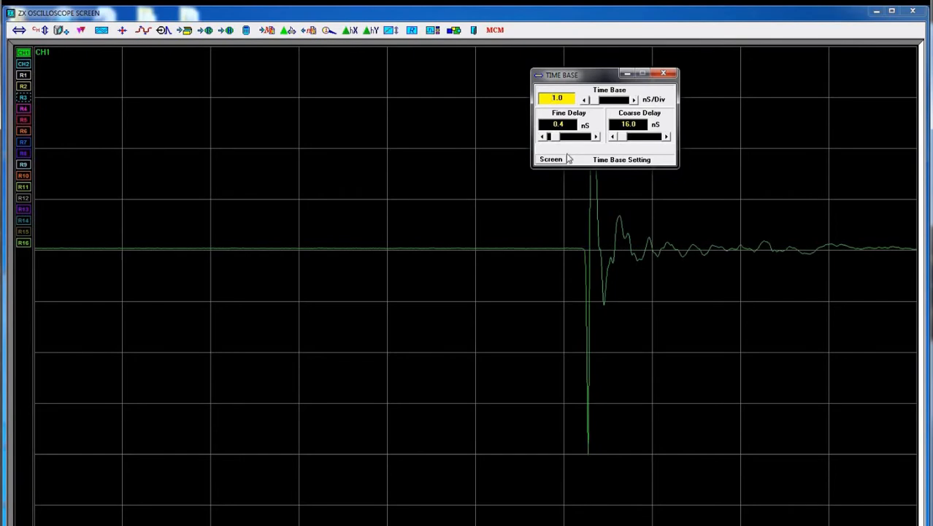
pyautogui.click(666, 137)
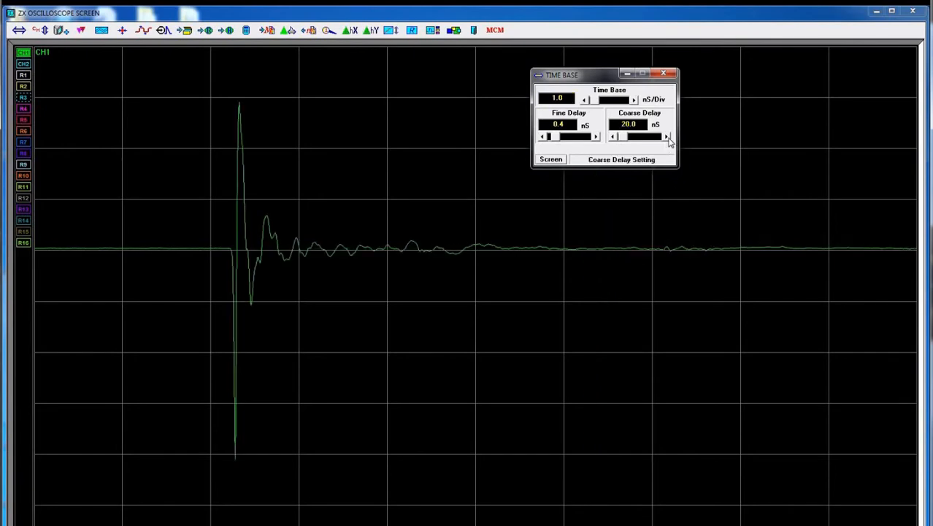
pyautogui.click(666, 137)
pyautogui.click(612, 138)
pyautogui.click(612, 139)
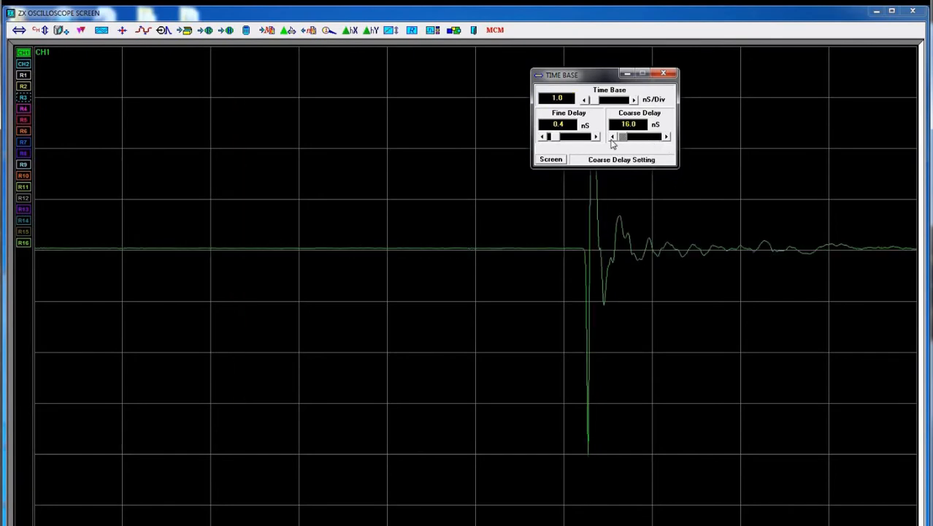
pyautogui.click(667, 138)
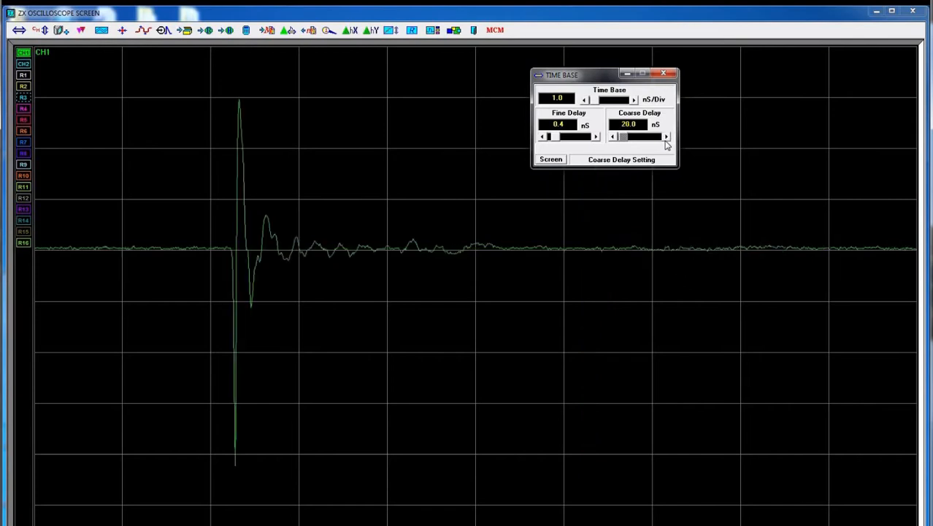
# Lower the Fine Delay to 0.0 nS and set the Time Base to 0.5 nS/Div.
pyautogui.click(543, 137)
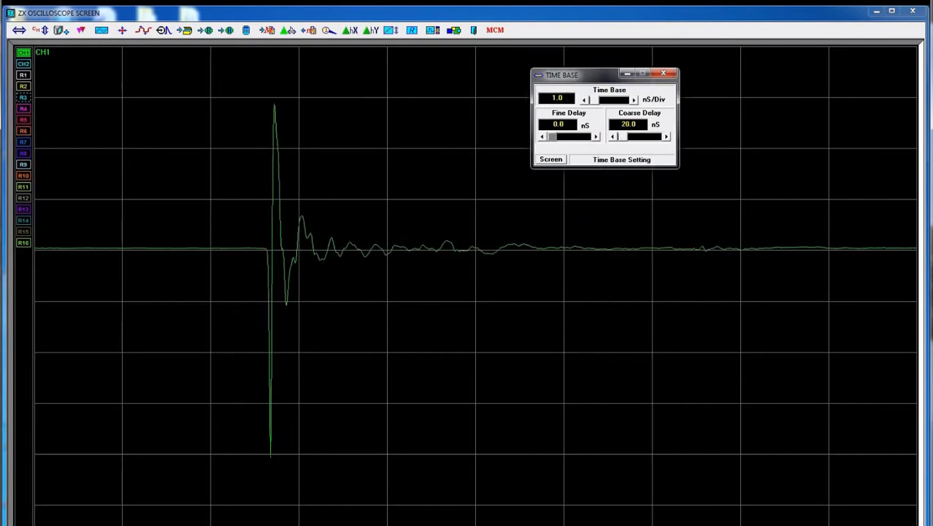
pyautogui.click(557, 98)
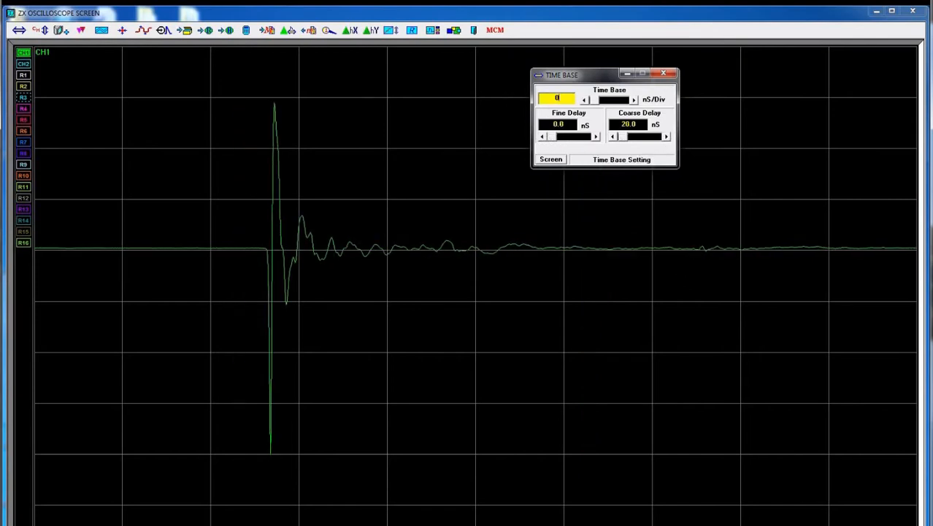
pyautogui.write('0.5')
pyautogui.press('Return')
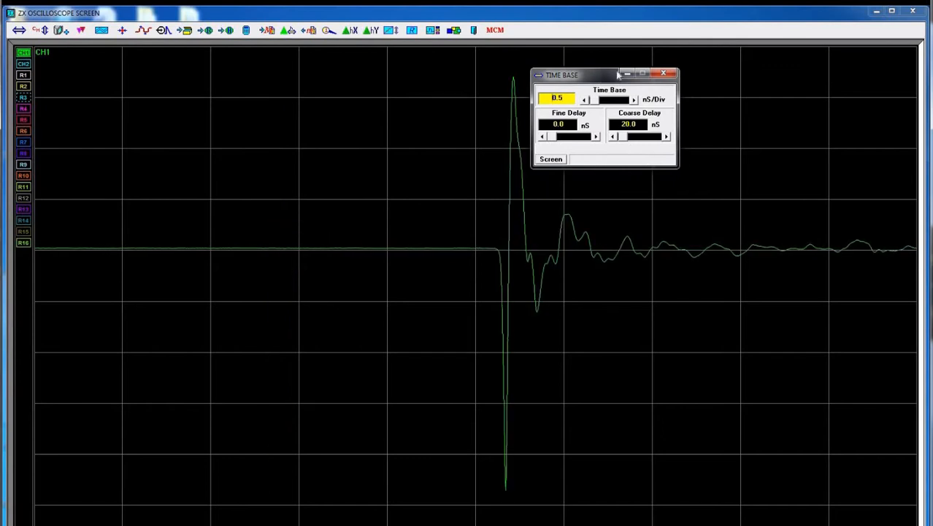
# Move the time base window farther off the waveform and raise the Fine Delay to 2.1 nS.
pyautogui.moveTo(619, 76); pyautogui.dragTo(730, 69)
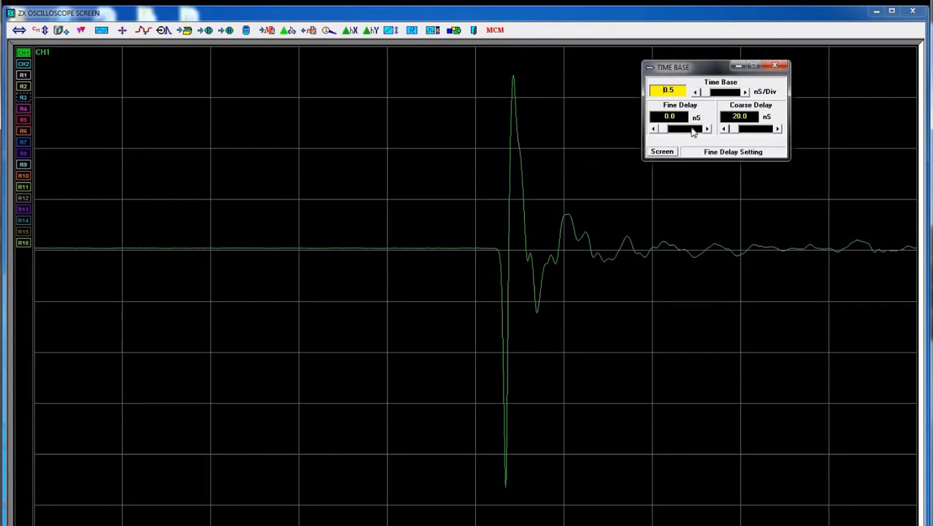
pyautogui.click(694, 129)
pyautogui.click(693, 131)
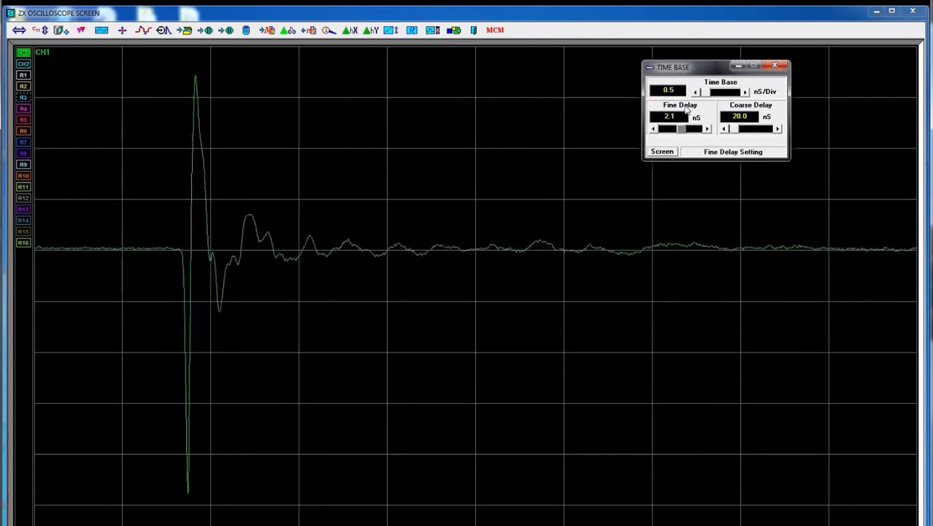
# Set the Time Base to 1.0 nS/Div and draw a measuring line from the late reflection back to the main pulse.
pyautogui.moveTo(679, 90); pyautogui.dragTo(635, 90)
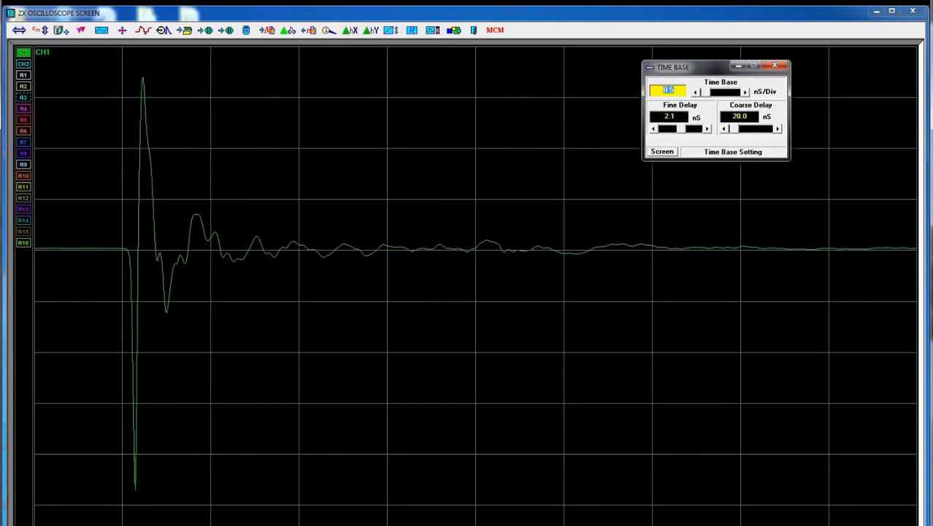
pyautogui.write('1.0')
pyautogui.press('Return')
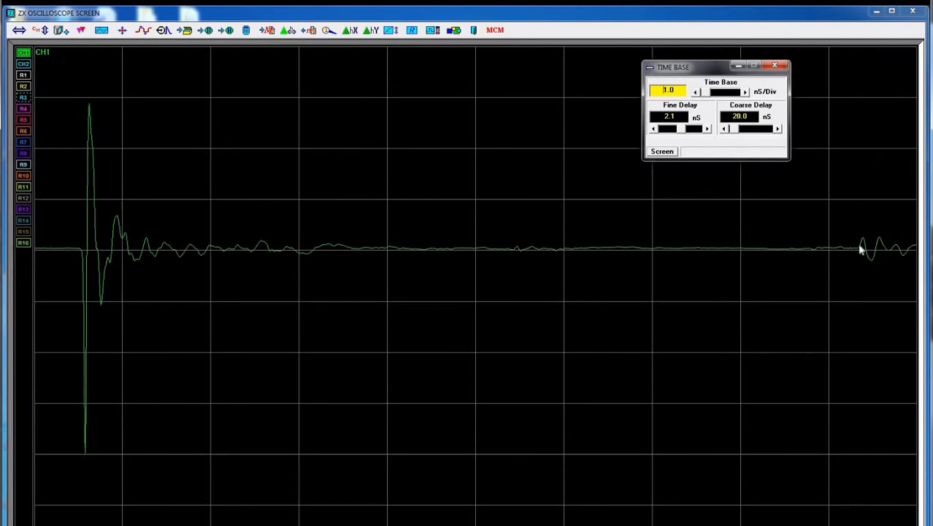
pyautogui.moveTo(860, 245)
pyautogui.mouseDown()
pyautogui.moveTo(612, 265)
pyautogui.moveTo(241, 272)
pyautogui.moveTo(84, 258)
pyautogui.mouseUp()
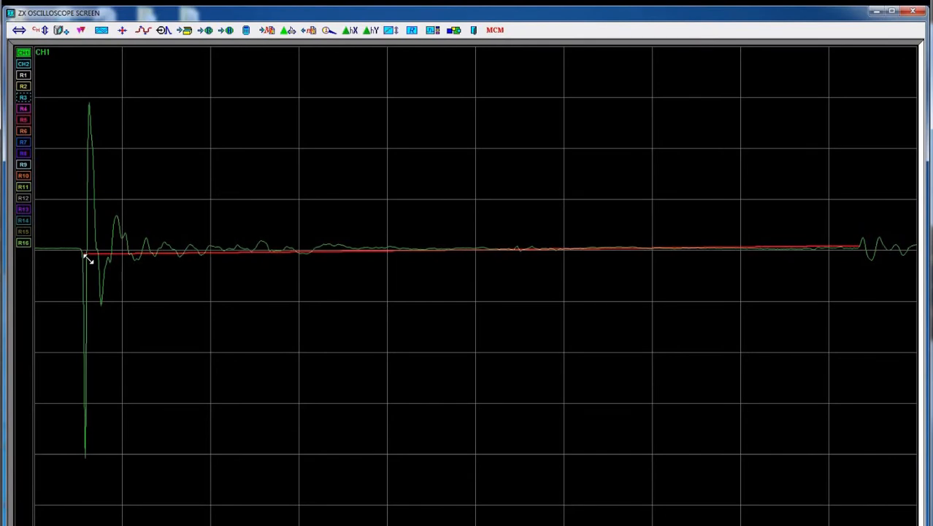
pyautogui.moveTo(84, 255); pyautogui.dragTo(86, 252)
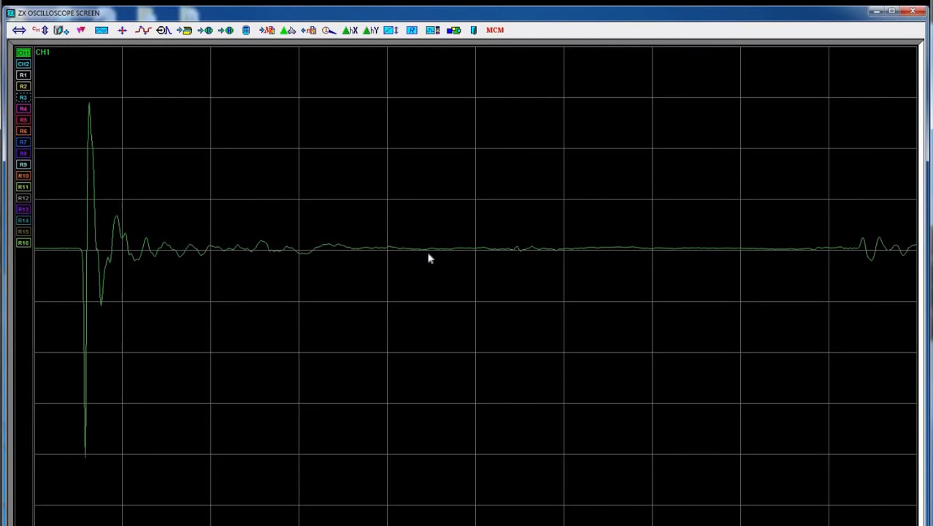
# Reopen the time base settings and set the Time Base to 0.5 nS/Div.
pyautogui.click(19, 30)
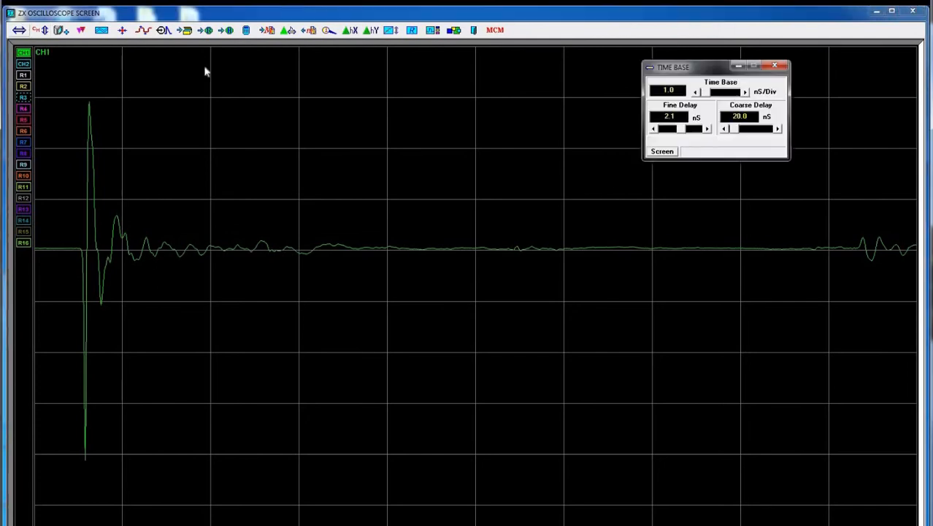
pyautogui.moveTo(677, 91); pyautogui.dragTo(623, 88)
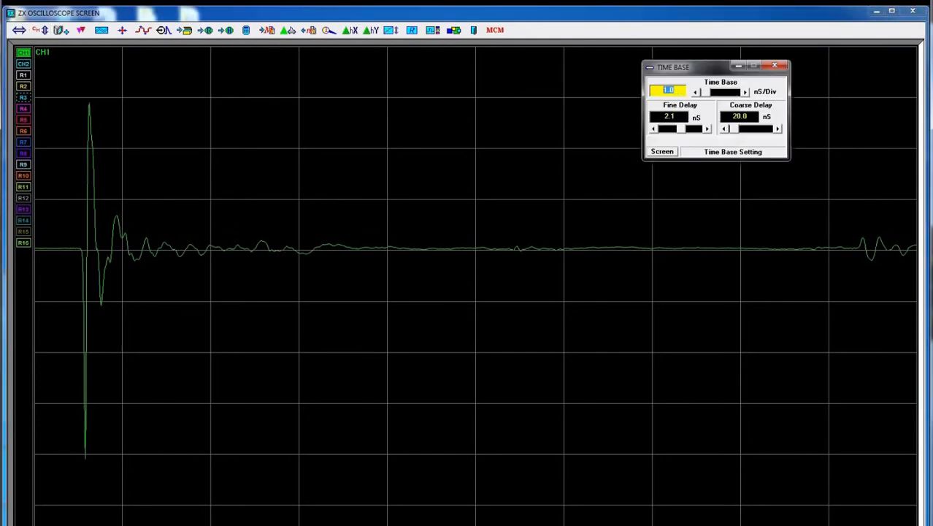
pyautogui.write('0.5')
pyautogui.press('Return')
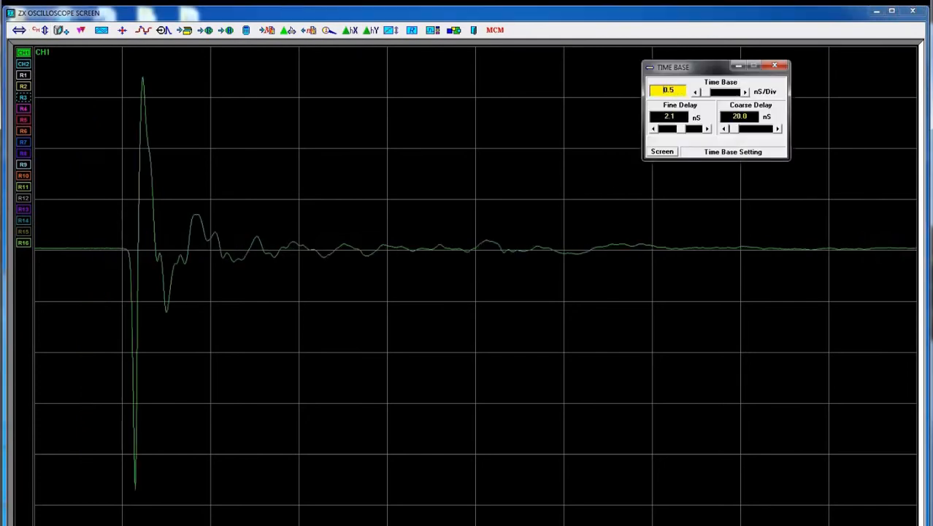
# Lower the Fine Delay to 0.6 nS to bring the pulse nearer the middle of the time axis.
pyautogui.click(665, 130)
pyautogui.click(665, 130)
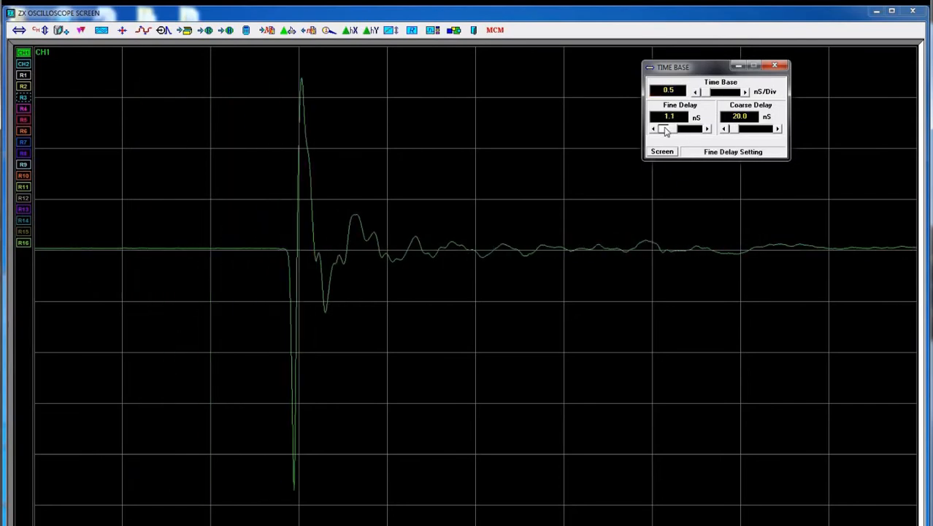
pyautogui.click(665, 129)
pyautogui.click(665, 130)
pyautogui.click(665, 130)
pyautogui.click(666, 130)
pyautogui.click(665, 130)
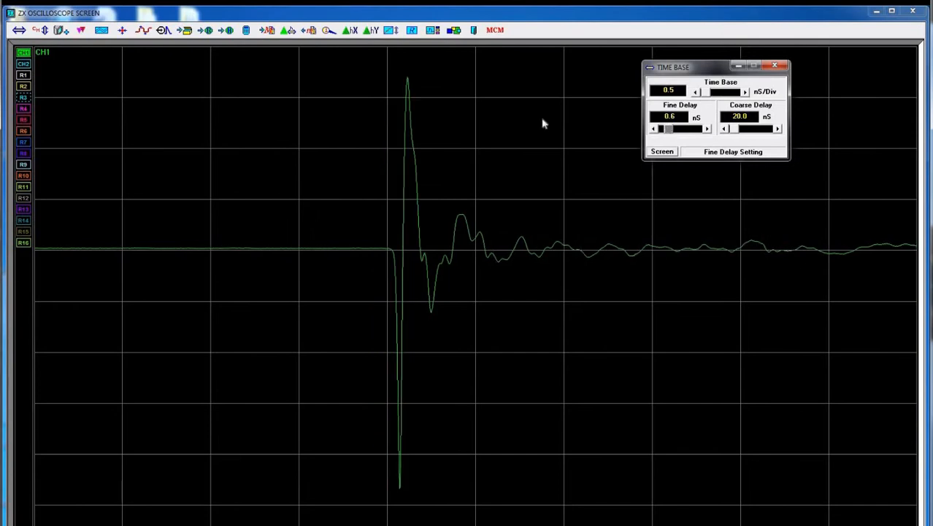
# Open the channel 1 sensitivity settings, move them off the pulse, and try 180 and 110 mV/Div before choosing 140 mV/Div.
pyautogui.click(45, 30)
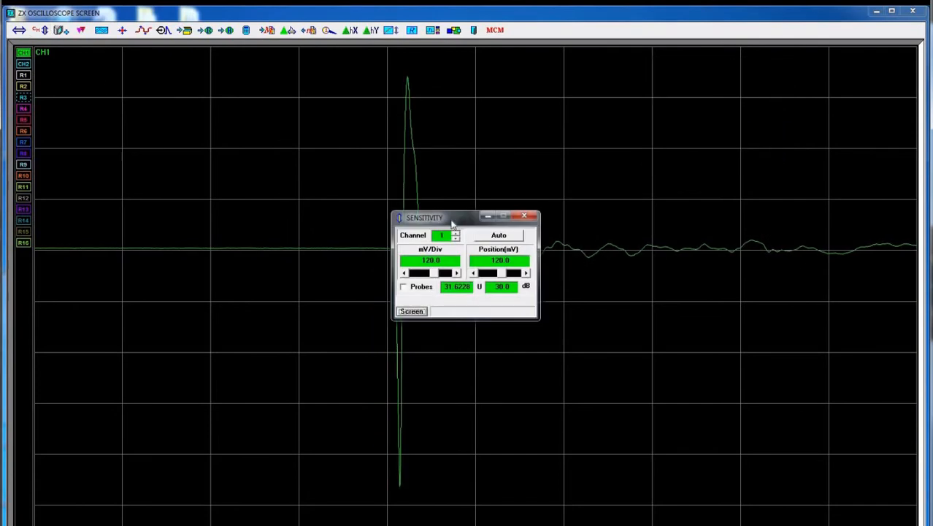
pyautogui.moveTo(453, 224); pyautogui.dragTo(664, 281)
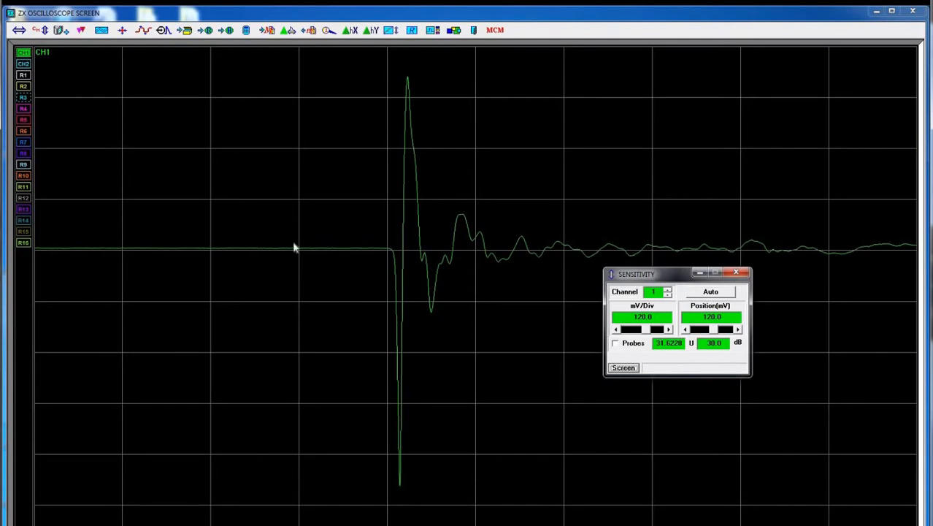
pyautogui.click(662, 333)
pyautogui.click(661, 331)
pyautogui.click(661, 331)
pyautogui.click(660, 331)
pyautogui.click(660, 331)
pyautogui.click(661, 330)
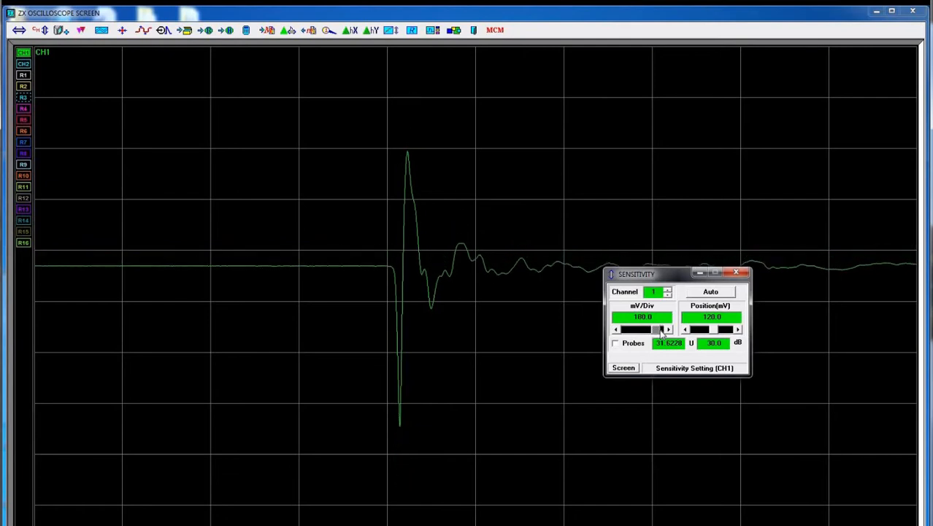
pyautogui.click(632, 334)
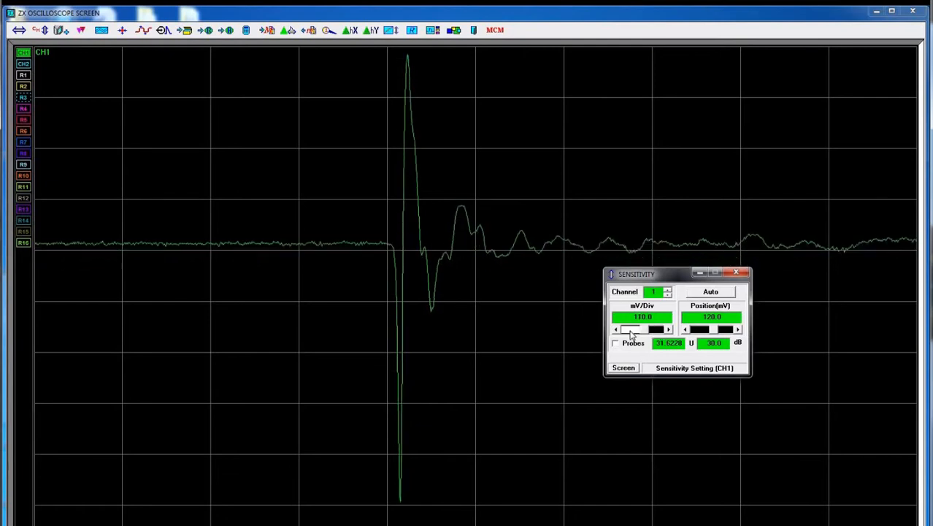
pyautogui.click(656, 333)
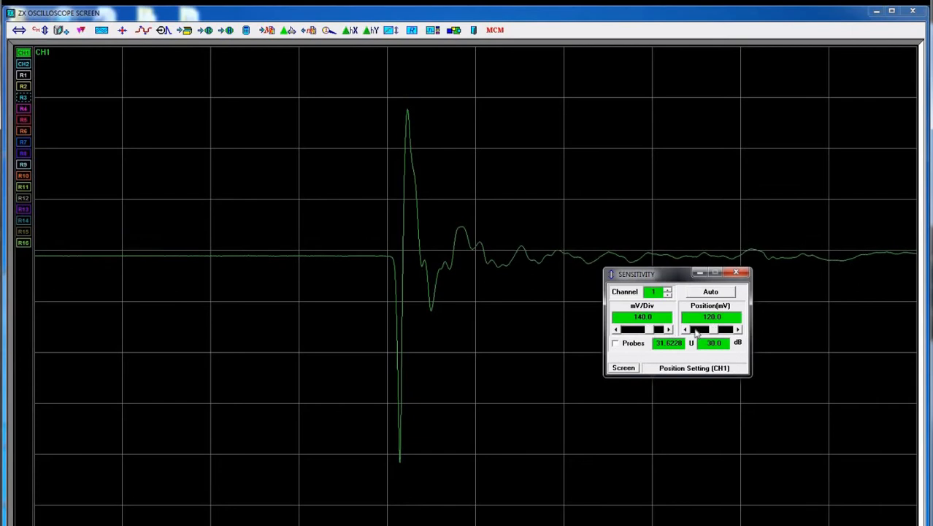
# Shift channel 1's vertical Position down to -90 mV and return it to 120 mV.
pyautogui.click(699, 333)
pyautogui.click(699, 333)
pyautogui.click(699, 333)
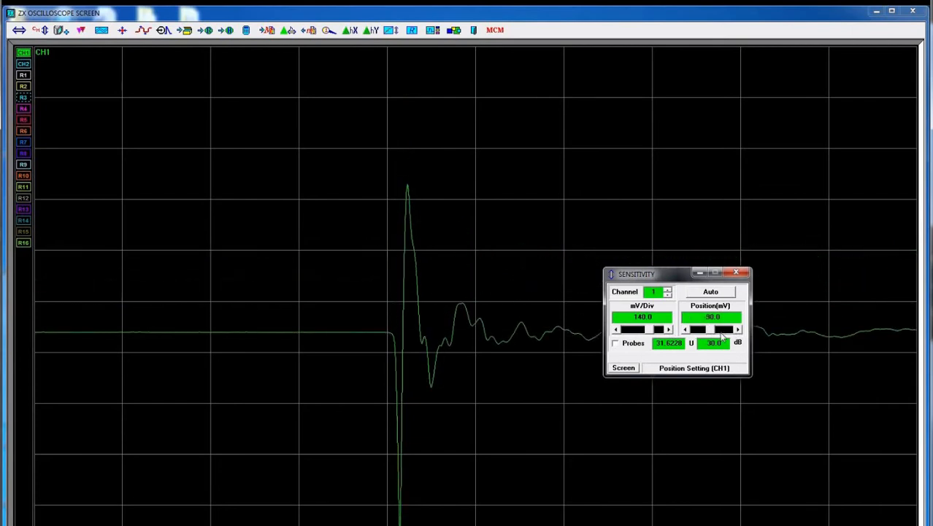
pyautogui.click(721, 334)
pyautogui.click(722, 334)
pyautogui.click(722, 334)
# Set channel 1's vertical Position to 0.0 mV.
pyautogui.doubleClick(712, 317)
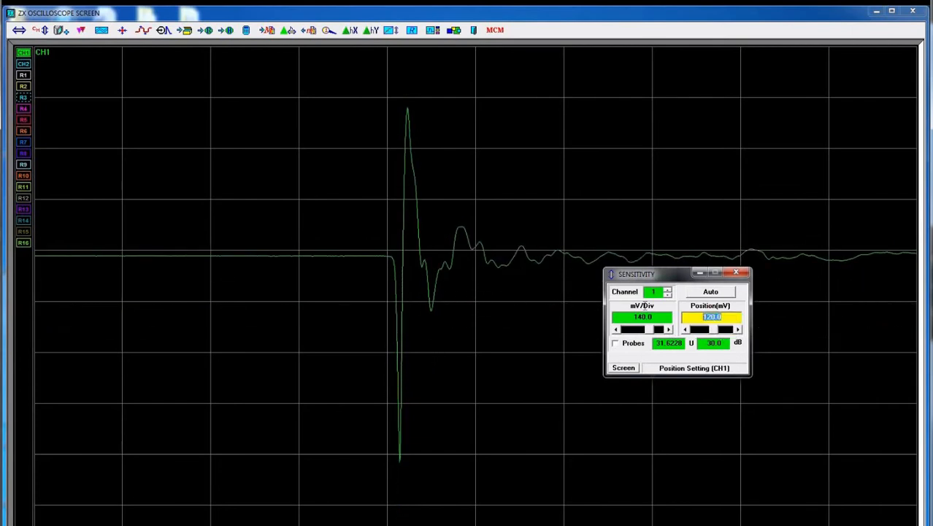
pyautogui.write('0.0')
pyautogui.press('Return')
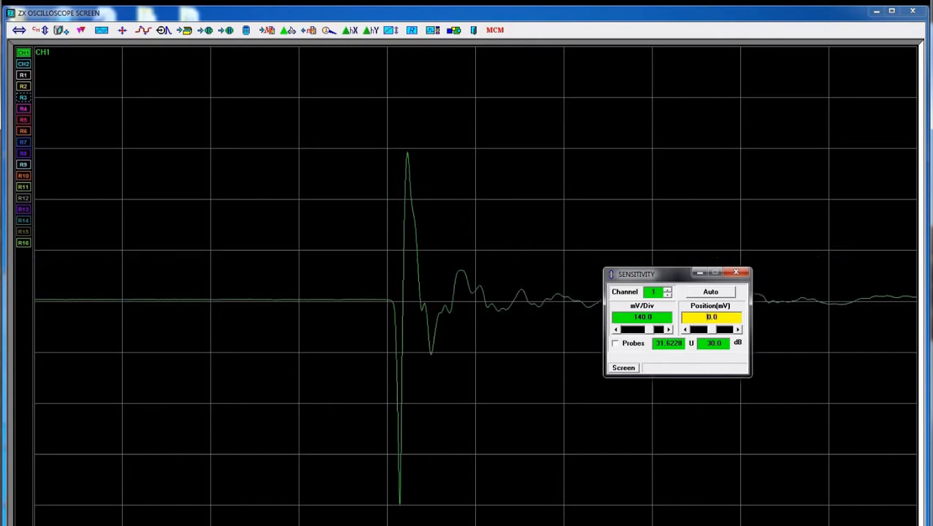
# Auto-adjust channel 1's sensitivity and position, and minimize the sensitivity window.
pyautogui.click(709, 293)
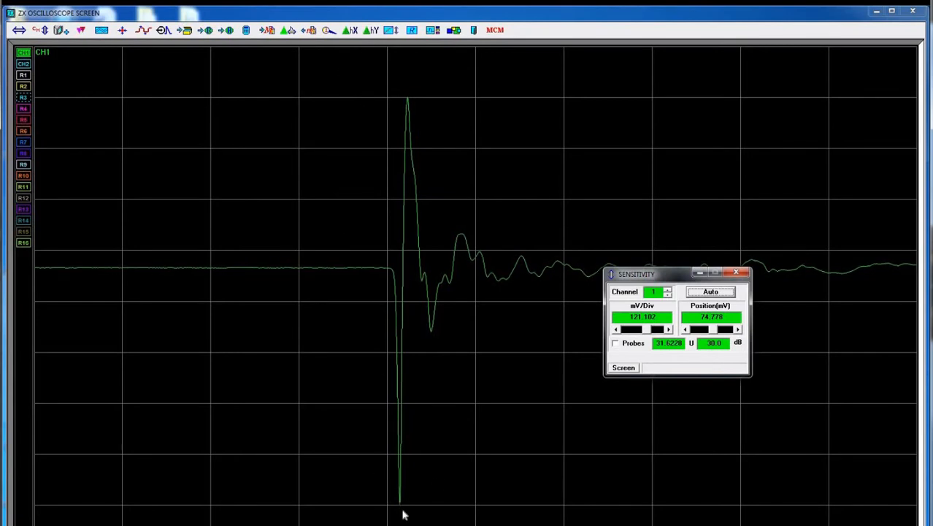
pyautogui.click(693, 276)
pyautogui.click(700, 275)
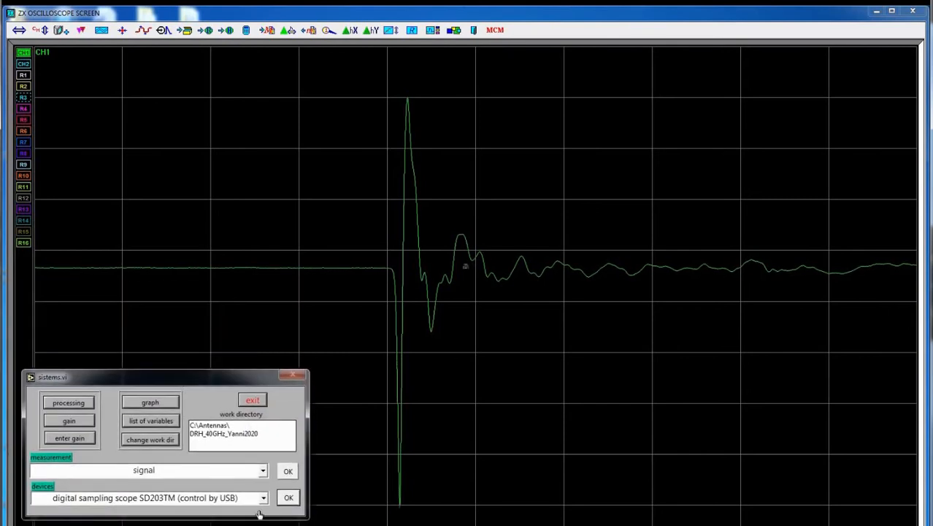
# Open the control for the EPOS positioner (1-axis) device and move its window clear of the main pulse.
pyautogui.click(263, 497)
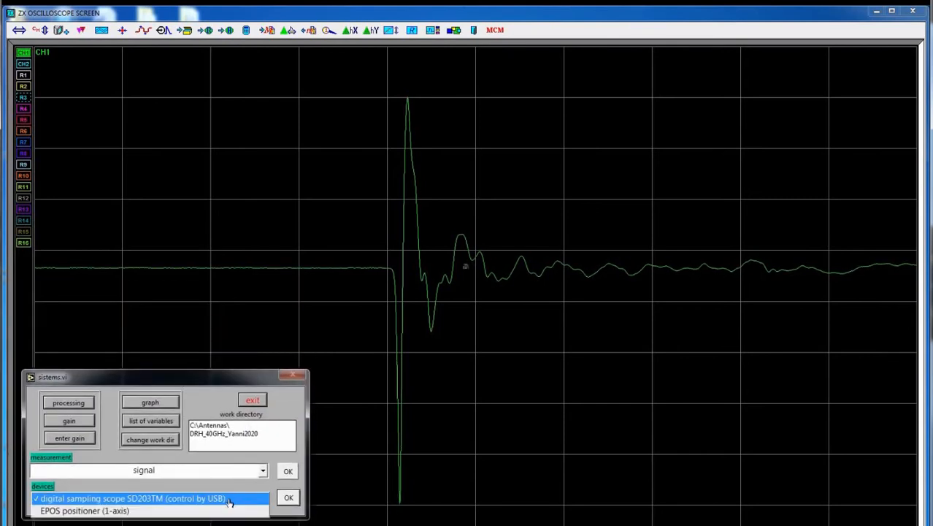
pyautogui.click(128, 511)
pyautogui.click(288, 497)
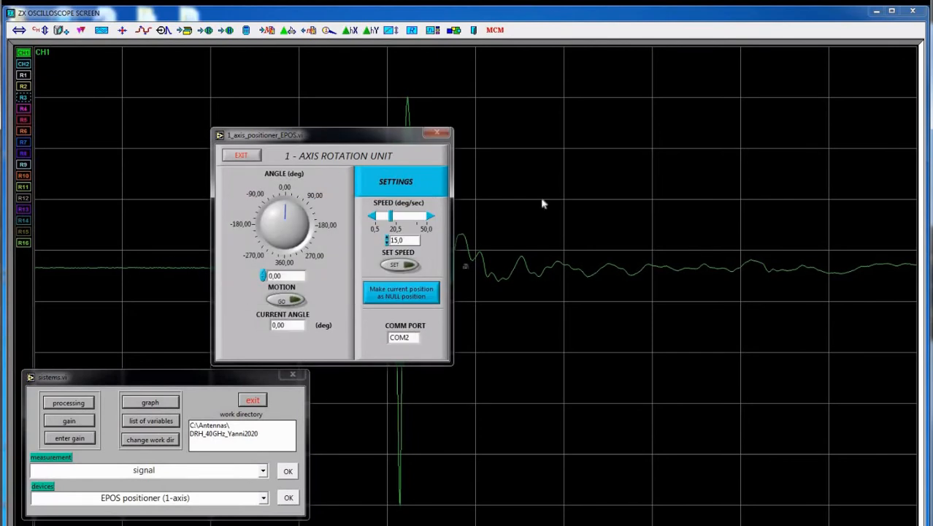
pyautogui.moveTo(330, 135); pyautogui.dragTo(710, 252)
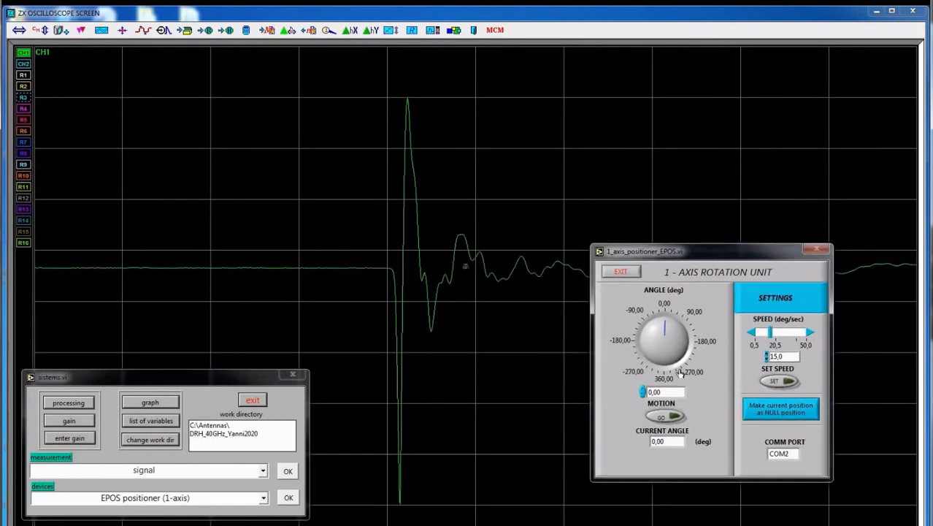
# Turn the angle knob to about -23.81 degrees and start the rotation.
pyautogui.moveTo(669, 323); pyautogui.dragTo(679, 375)
pyautogui.moveTo(681, 334); pyautogui.dragTo(662, 321)
pyautogui.click(665, 416)
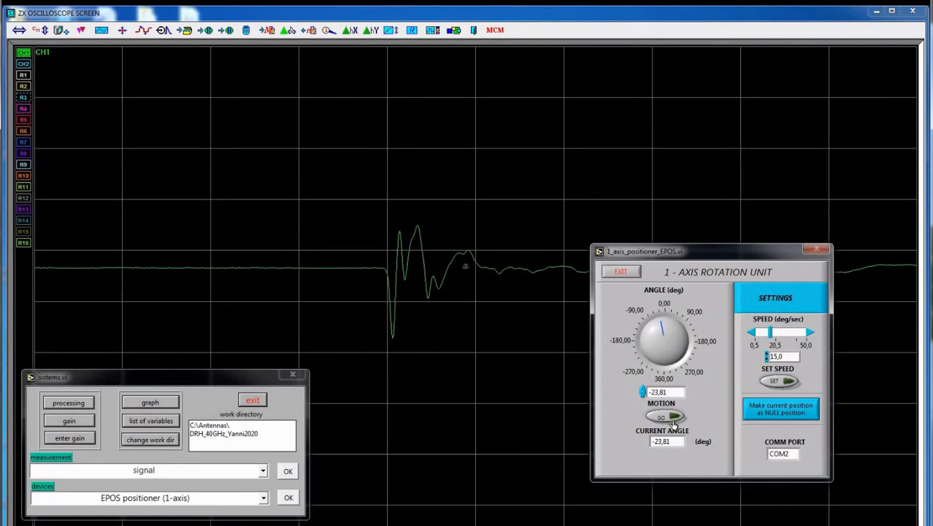
# Set the positioner angle to 0 degrees and rotate the unit back.
pyautogui.moveTo(664, 393); pyautogui.dragTo(631, 389)
pyautogui.write('0')
pyautogui.press('Return')
pyautogui.click(666, 419)
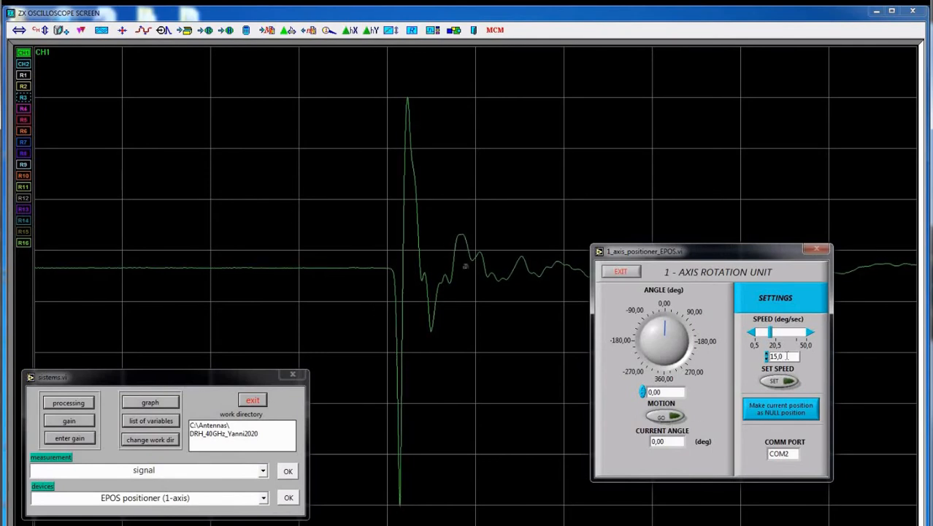
# Set the rotation speed to 2.0 deg/sec and rotate the positioner to 10 degrees.
pyautogui.moveTo(787, 355); pyautogui.dragTo(742, 352)
pyautogui.write('2,0')
pyautogui.press('Return')
pyautogui.moveTo(661, 392); pyautogui.dragTo(641, 392)
pyautogui.write('1')
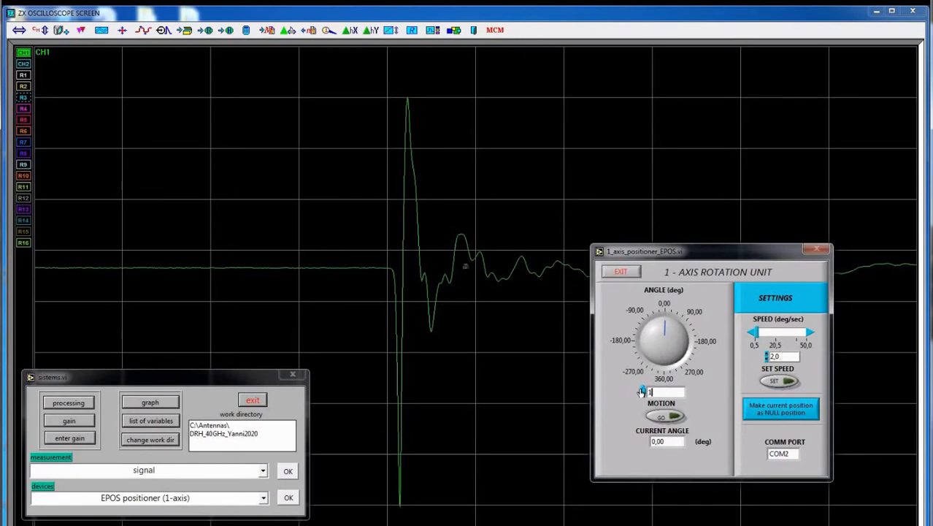
pyautogui.write('0')
pyautogui.press('Return')
pyautogui.click(664, 417)
pyautogui.click(665, 417)
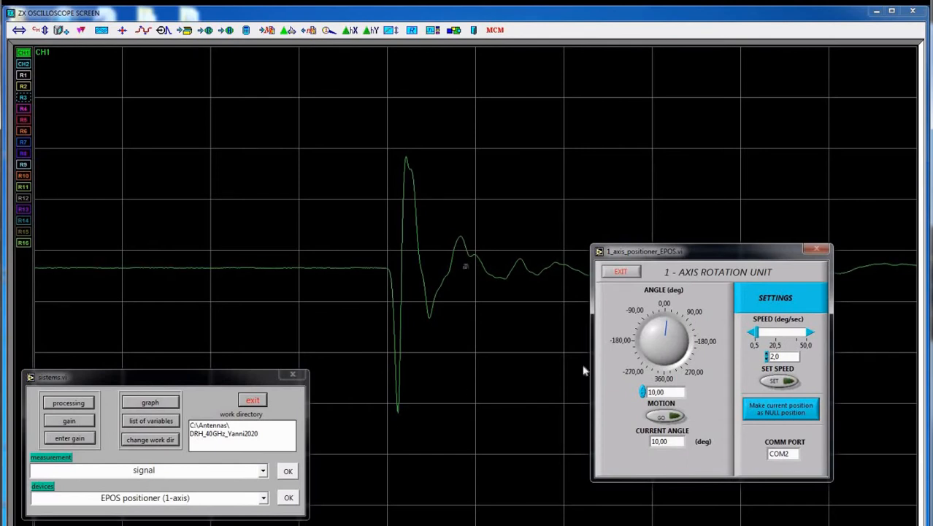
# Exit and reopen the positioner control, and start rotating the unit back to 0 degrees.
pyautogui.click(621, 272)
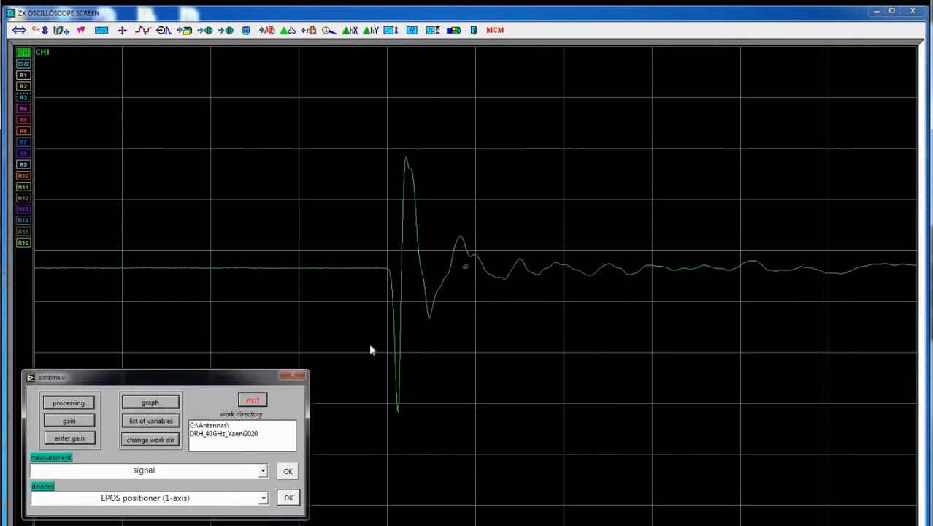
pyautogui.click(288, 497)
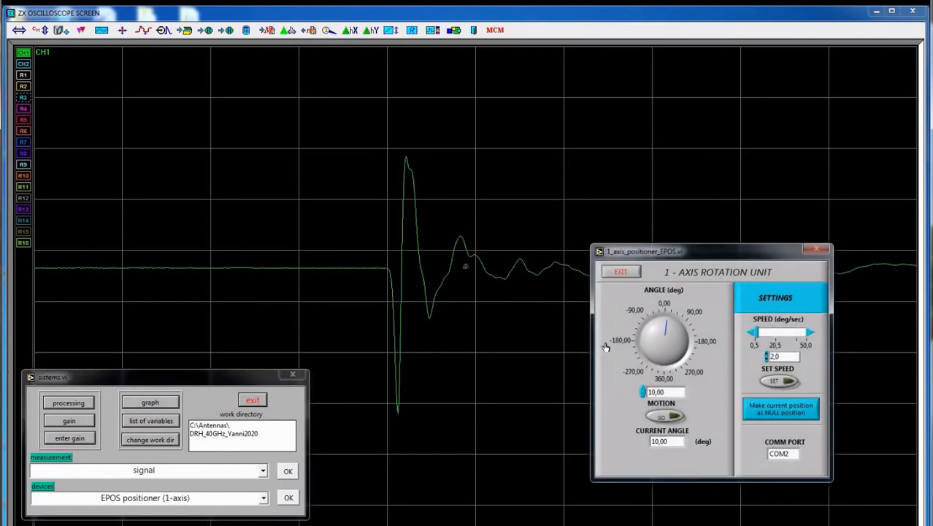
pyautogui.moveTo(666, 395); pyautogui.dragTo(611, 390)
pyautogui.write('0')
pyautogui.click(663, 415)
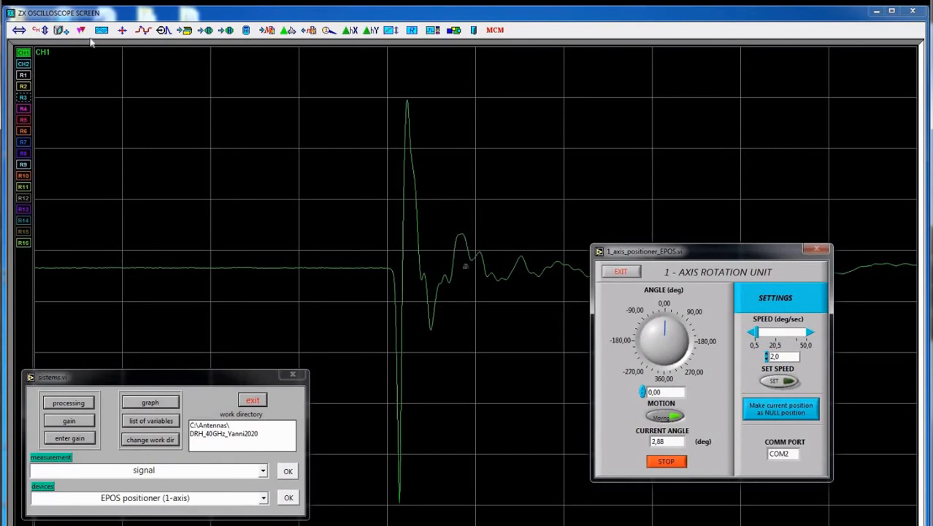
# Switch averaging off in the oscilloscope's display settings, restore Period Avg, and close the settings.
pyautogui.click(61, 30)
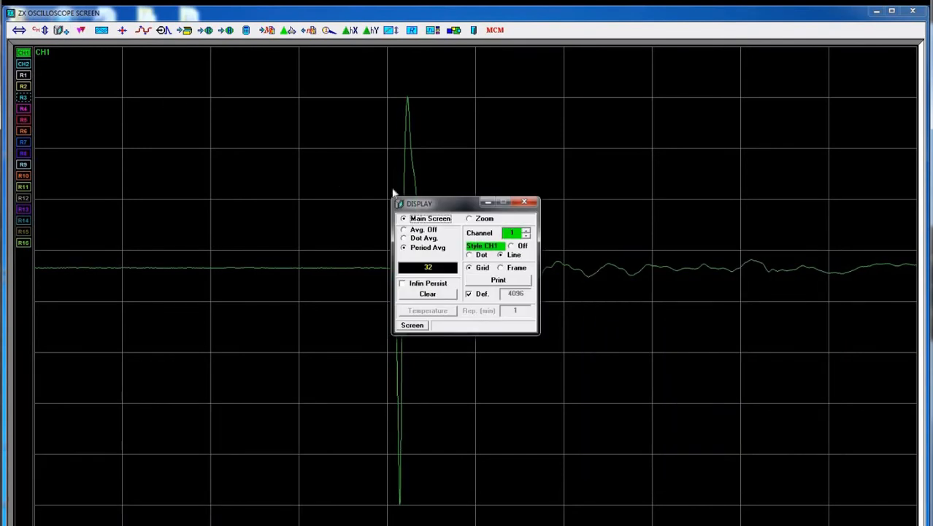
pyautogui.moveTo(452, 207); pyautogui.dragTo(223, 109)
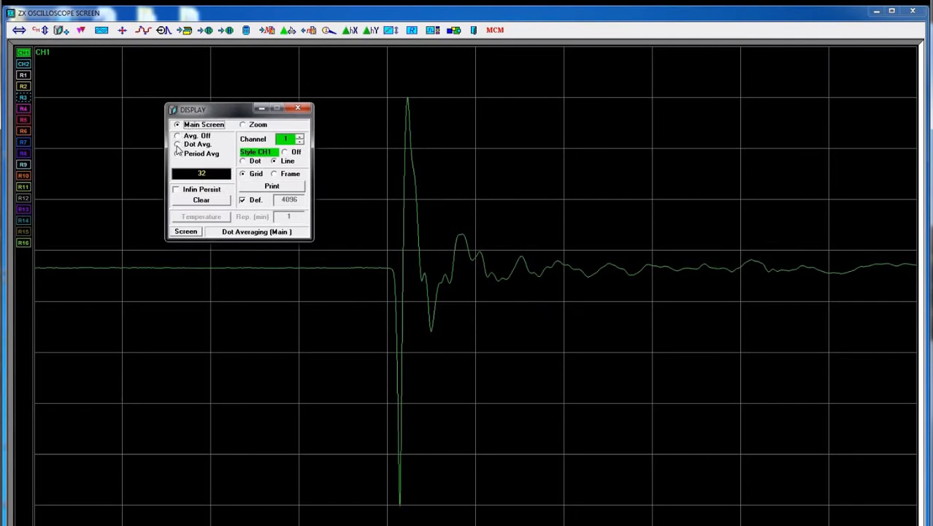
pyautogui.click(177, 138)
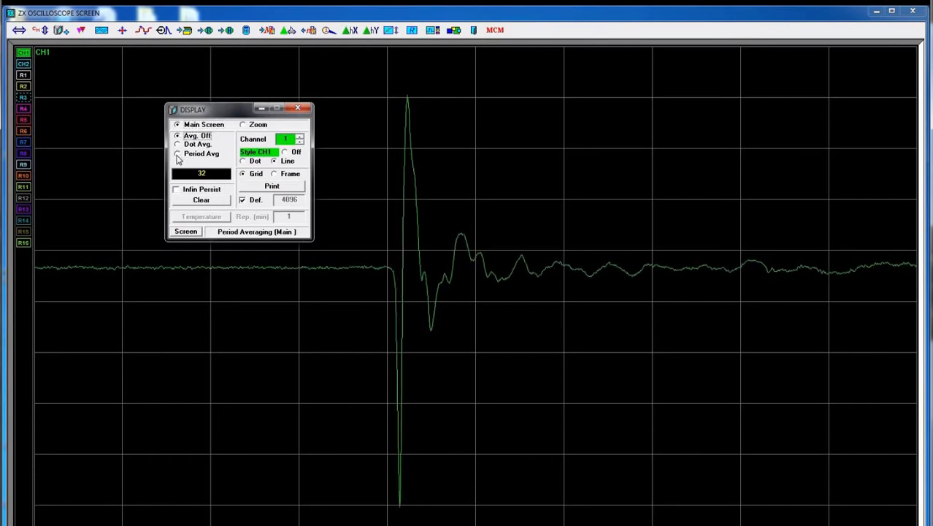
pyautogui.click(177, 155)
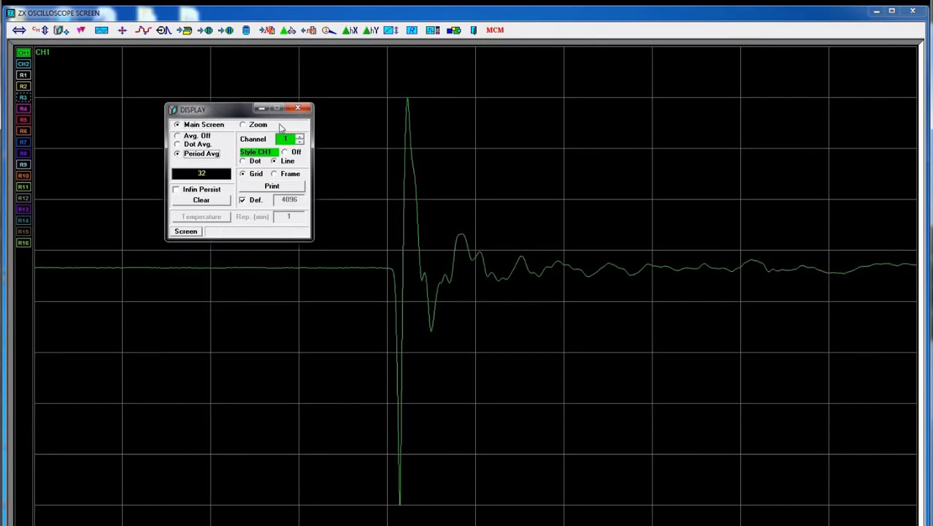
pyautogui.click(297, 109)
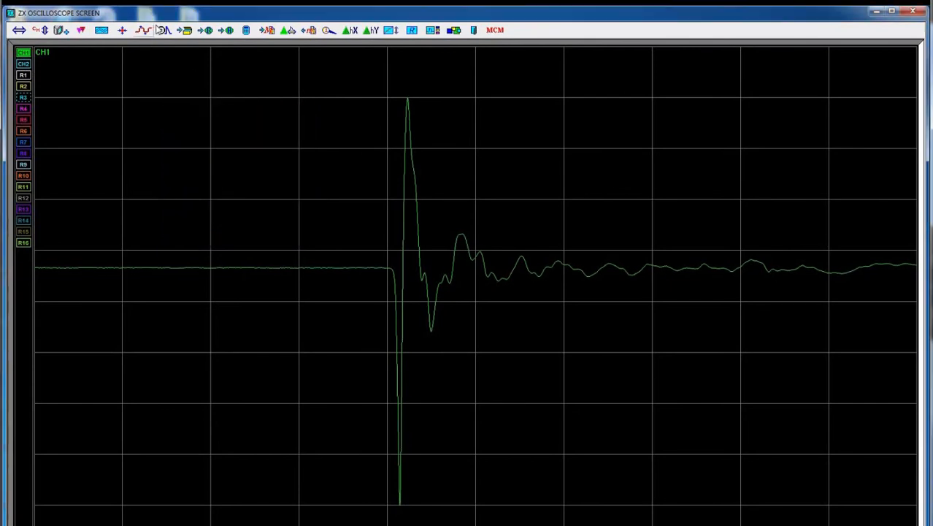
# Enable memory number 2, load the current channel 1 signal into it, and close the memory window.
pyautogui.click(267, 29)
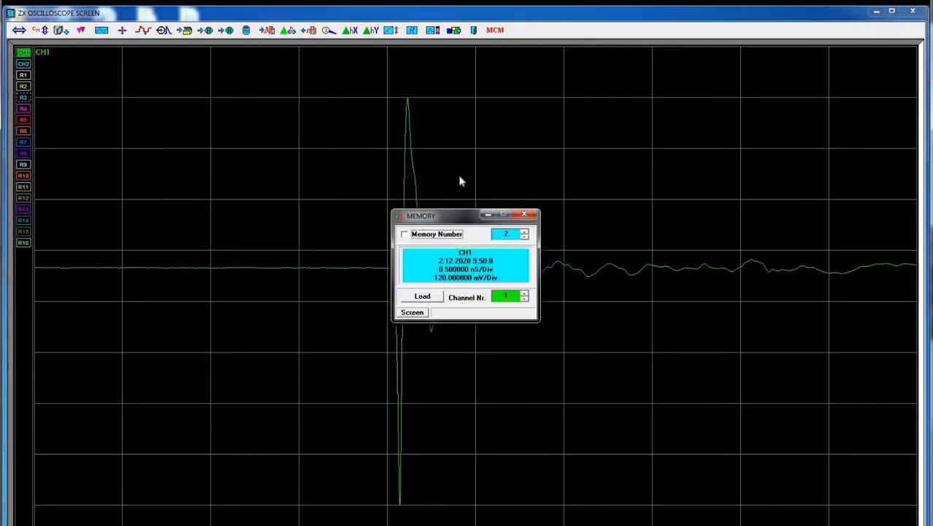
pyautogui.moveTo(452, 216)
pyautogui.mouseDown()
pyautogui.moveTo(585, 102)
pyautogui.moveTo(608, 101)
pyautogui.mouseUp()
pyautogui.click(561, 118)
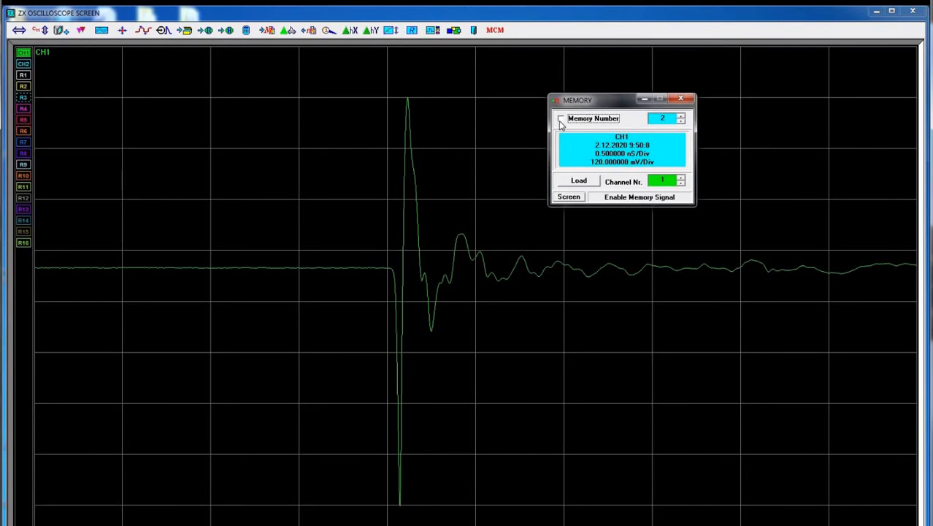
pyautogui.click(579, 181)
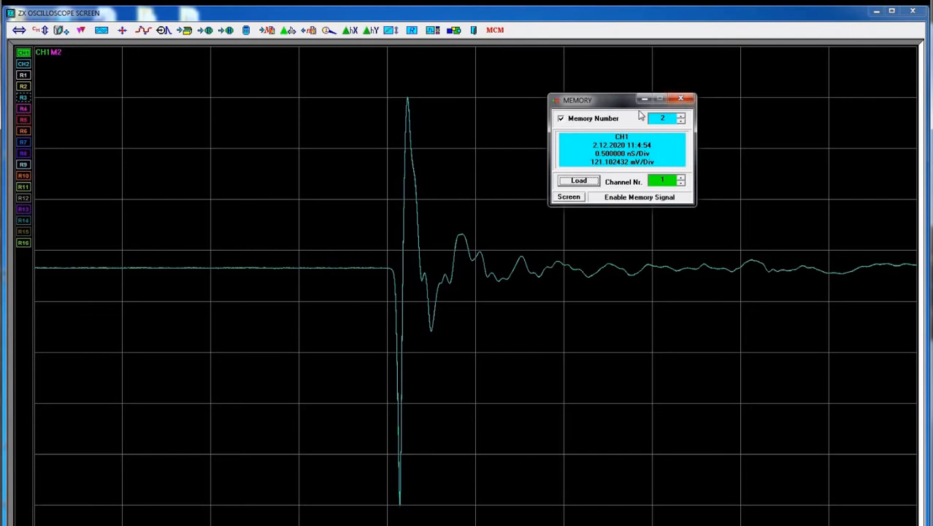
pyautogui.click(680, 98)
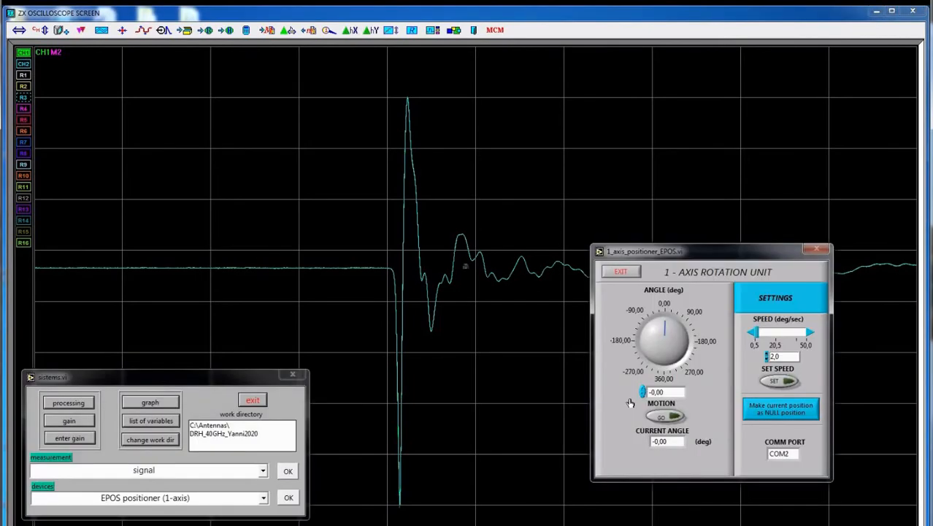
# Start rotating the positioner toward 66.32 degrees and stop the motion at about 55.92 degrees.
pyautogui.moveTo(667, 328); pyautogui.dragTo(674, 327)
pyautogui.click(661, 415)
pyautogui.moveTo(712, 255); pyautogui.dragTo(732, 257)
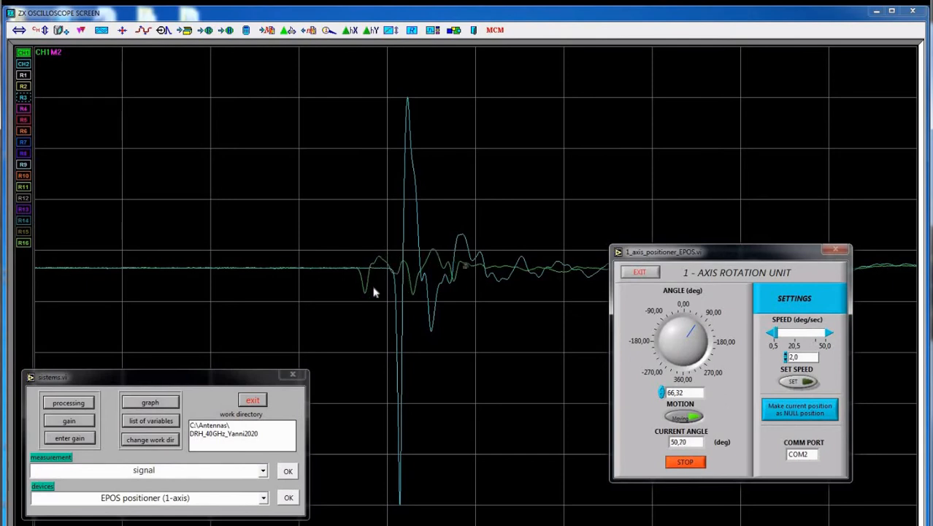
pyautogui.click(688, 462)
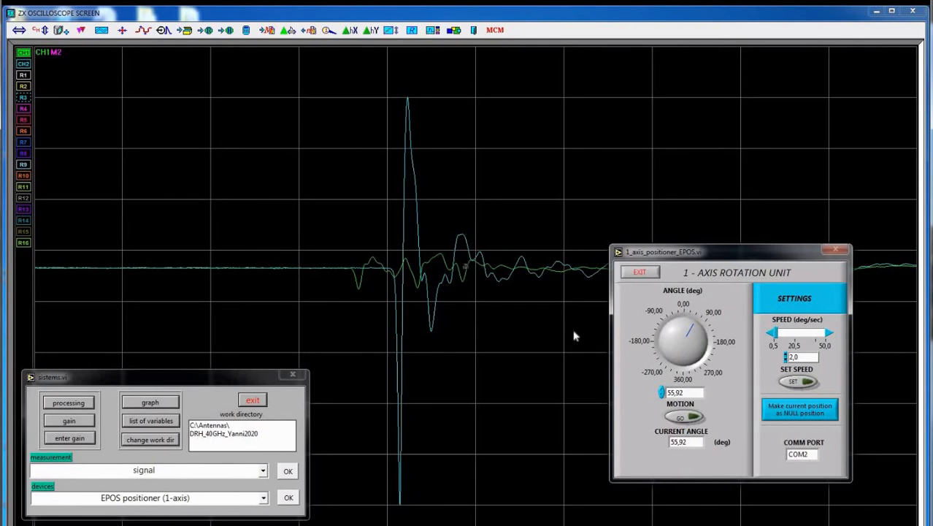
# Set the angle to 0 degrees and the speed to 8.0 deg/sec, and rotate the unit back.
pyautogui.moveTo(691, 393); pyautogui.dragTo(628, 394)
pyautogui.write('0')
pyautogui.press('Return')
pyautogui.moveTo(776, 337); pyautogui.dragTo(781, 336)
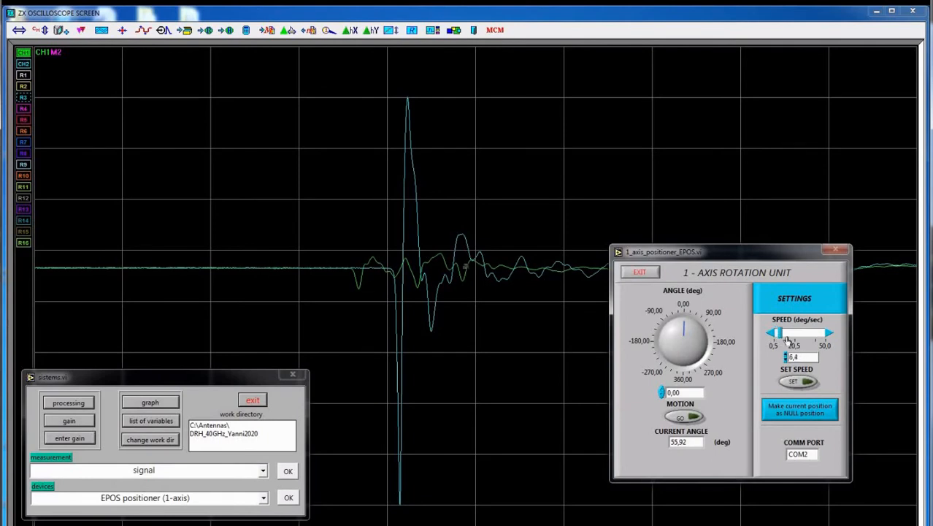
pyautogui.click(690, 420)
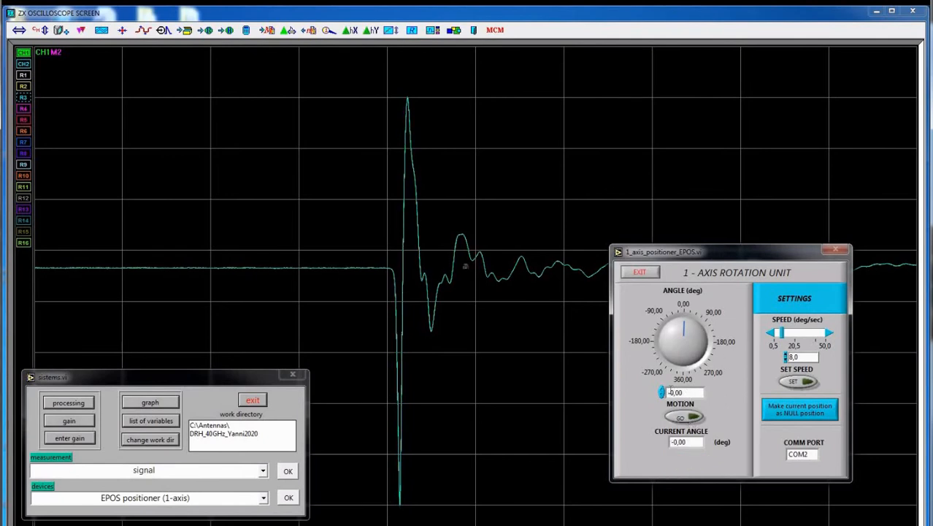
# Set the positioner angle to -180 degrees and start the rotation.
pyautogui.moveTo(669, 392); pyautogui.dragTo(692, 392)
pyautogui.click(685, 417)
pyautogui.click(685, 419)
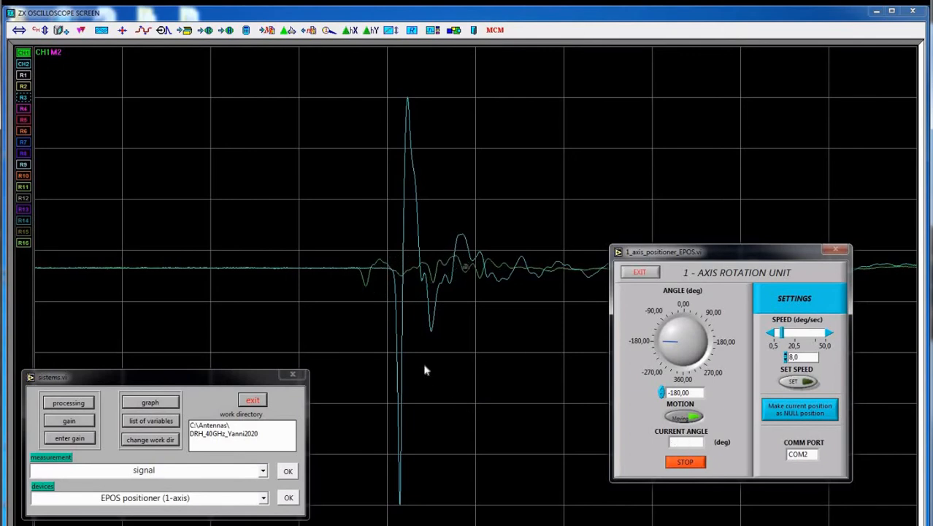
# Turn off memory number 2 so only channel 1 is displayed, and close the memory window.
pyautogui.click(267, 30)
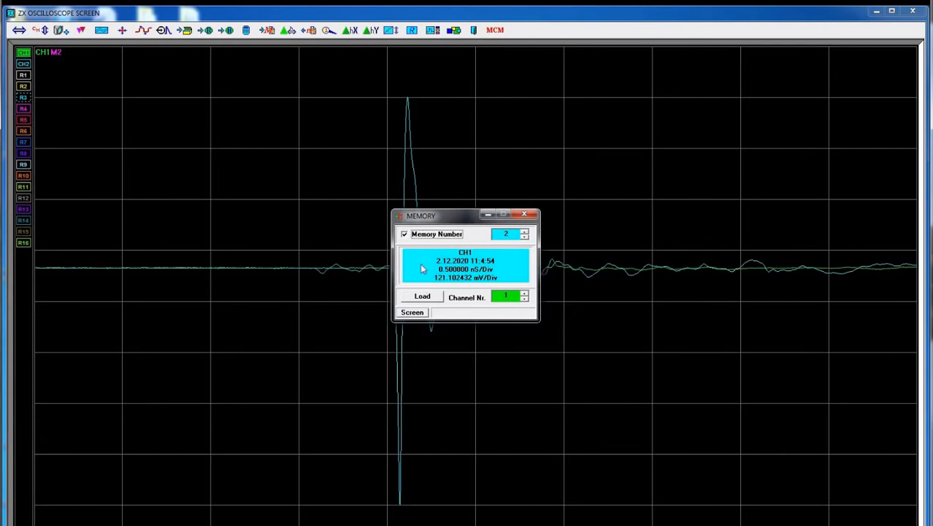
pyautogui.click(403, 234)
pyautogui.click(524, 214)
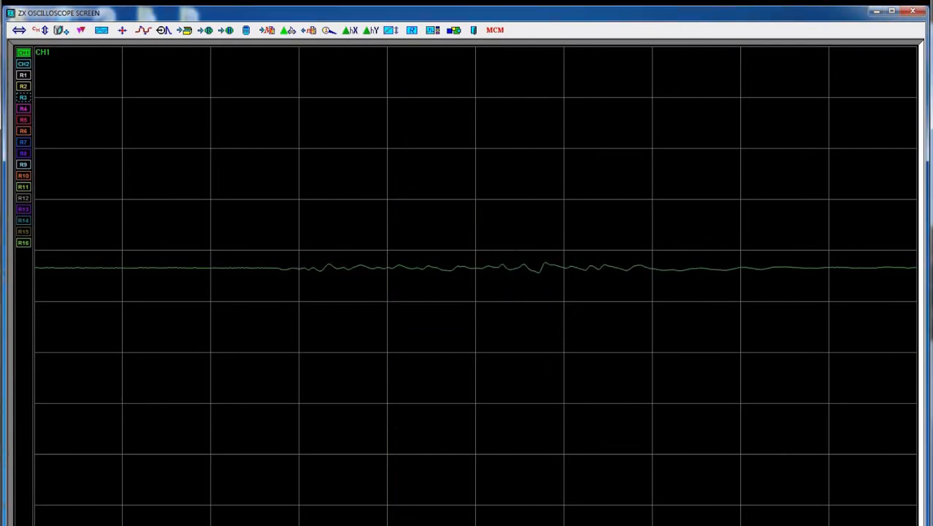
# Bring the positioner window back in front of the oscilloscope and move it clear of the channel 1 trace.
pyautogui.hotkey('alt', 'Tab')
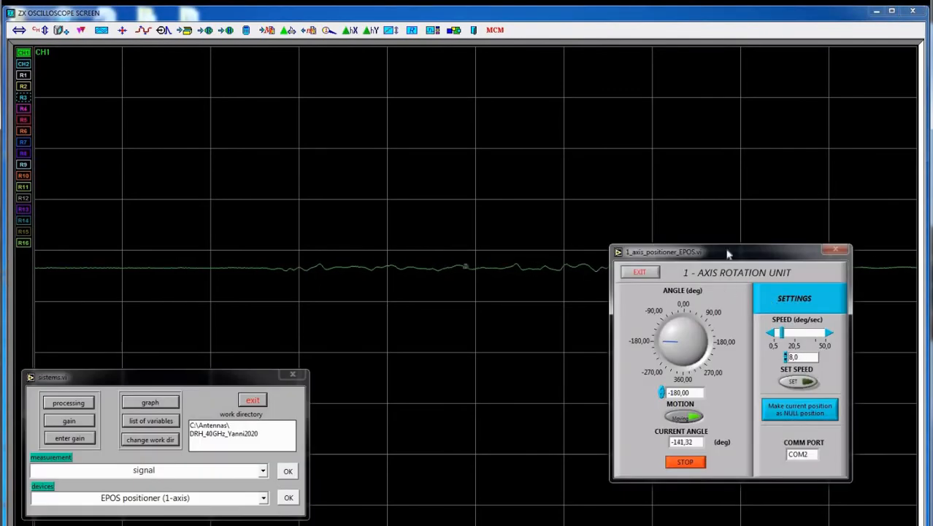
pyautogui.moveTo(727, 253); pyautogui.dragTo(408, 135)
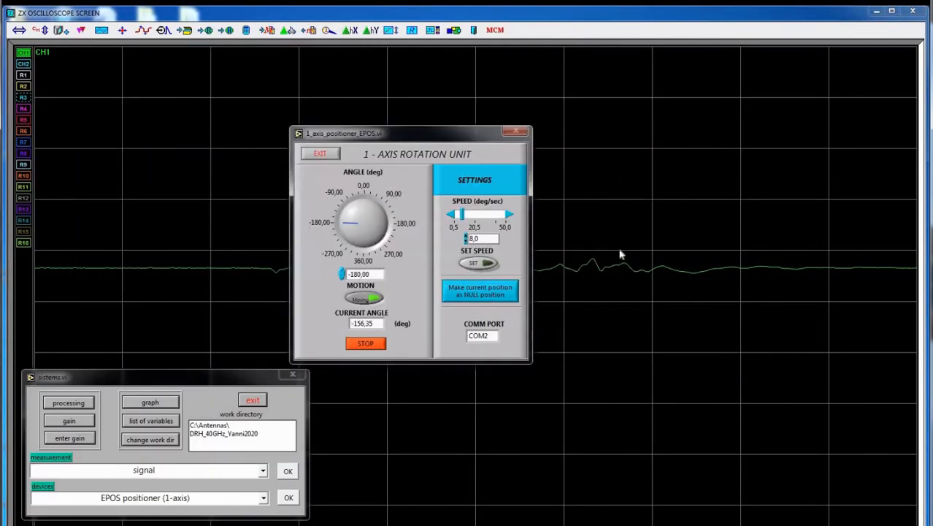
pyautogui.moveTo(620, 255); pyautogui.dragTo(699, 284)
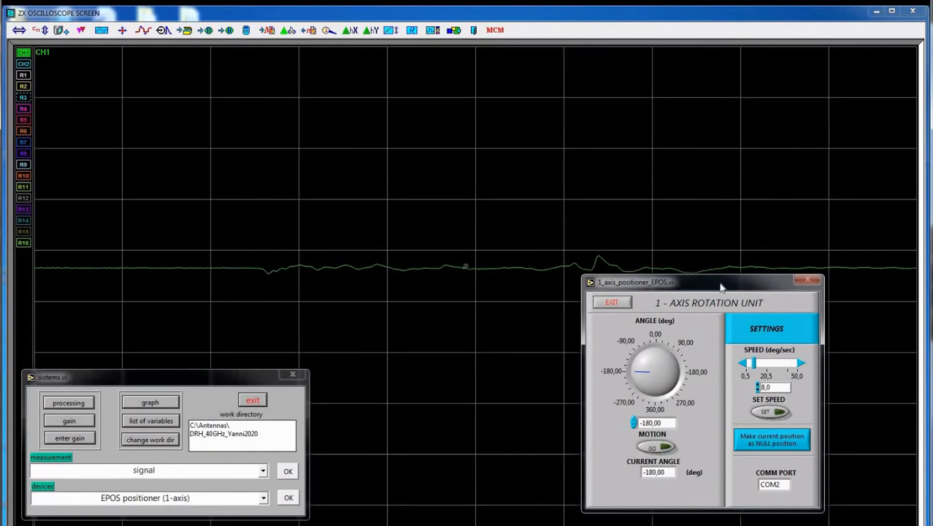
pyautogui.moveTo(721, 288); pyautogui.dragTo(802, 299)
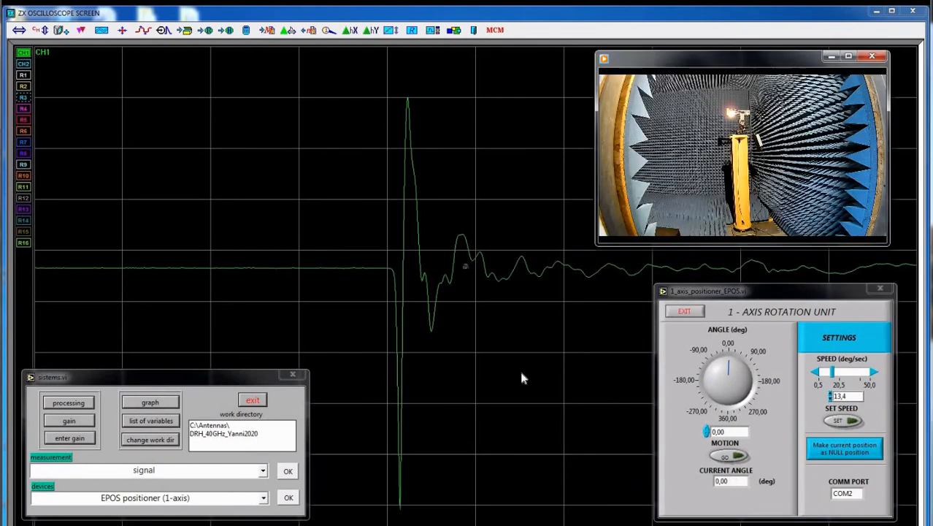
# Play the anechoic chamber video, set the positioner angle to -180 degrees and start the rotation.
pyautogui.click(739, 228)
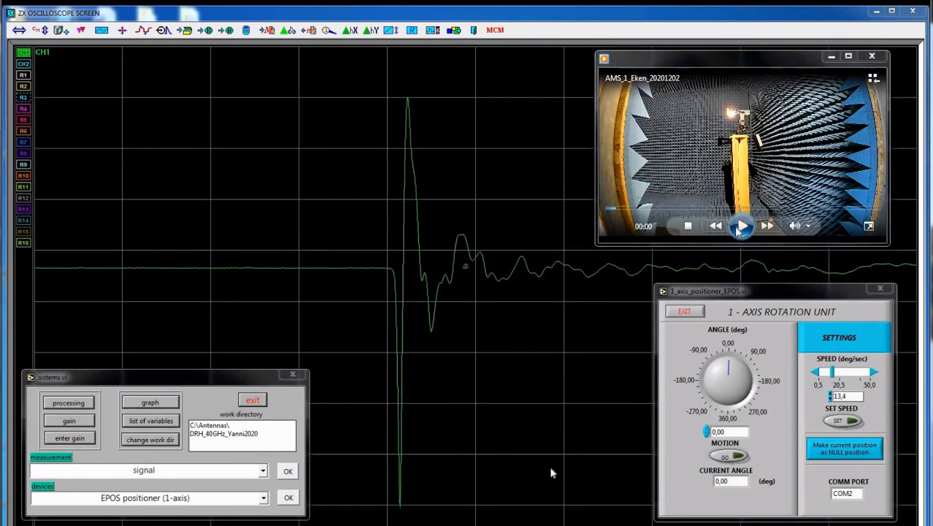
pyautogui.moveTo(729, 432); pyautogui.dragTo(694, 434)
pyautogui.write('-')
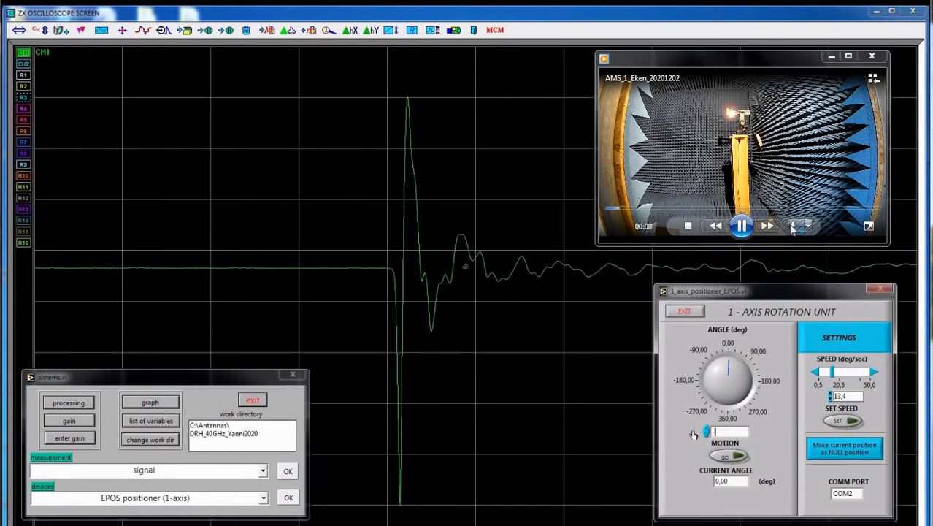
pyautogui.write('180')
pyautogui.press('Return')
pyautogui.click(728, 456)
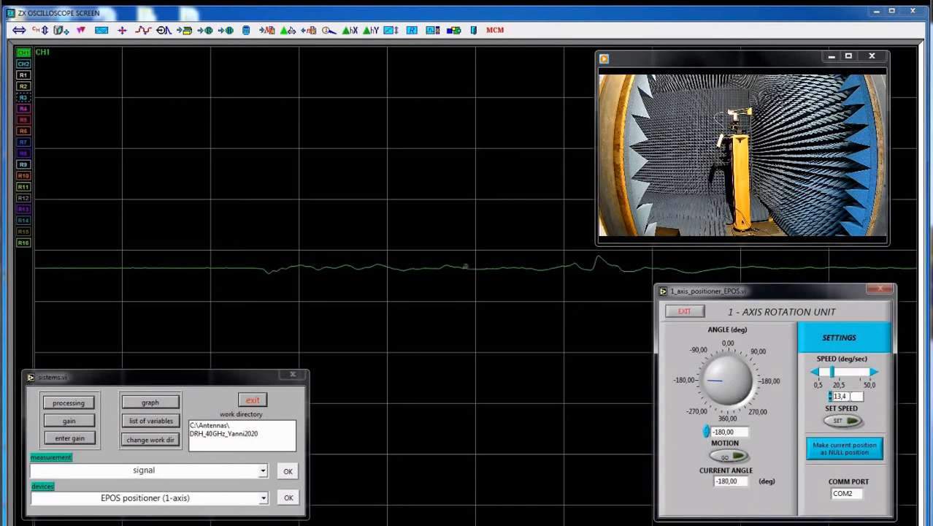
# Set the positioner's rotation speed to 2 deg/sec, apply it and exit the rotation unit window.
pyautogui.moveTo(850, 395); pyautogui.dragTo(820, 395)
pyautogui.write('2')
pyautogui.press('Return')
pyautogui.click(845, 422)
pyautogui.click(683, 311)
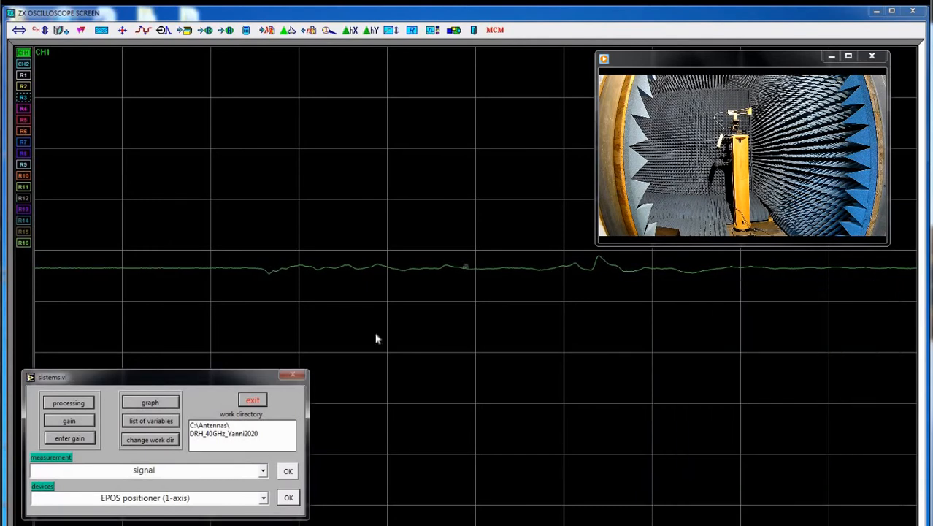
# Open the antenna pattern (time domain) measurement, and clear its settings window by moving it and minimizing the video.
pyautogui.click(144, 471)
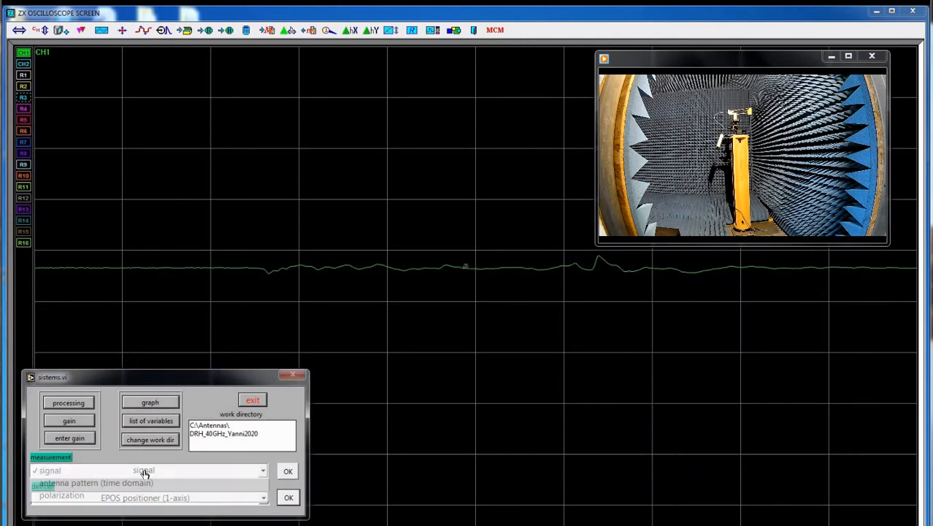
pyautogui.click(140, 483)
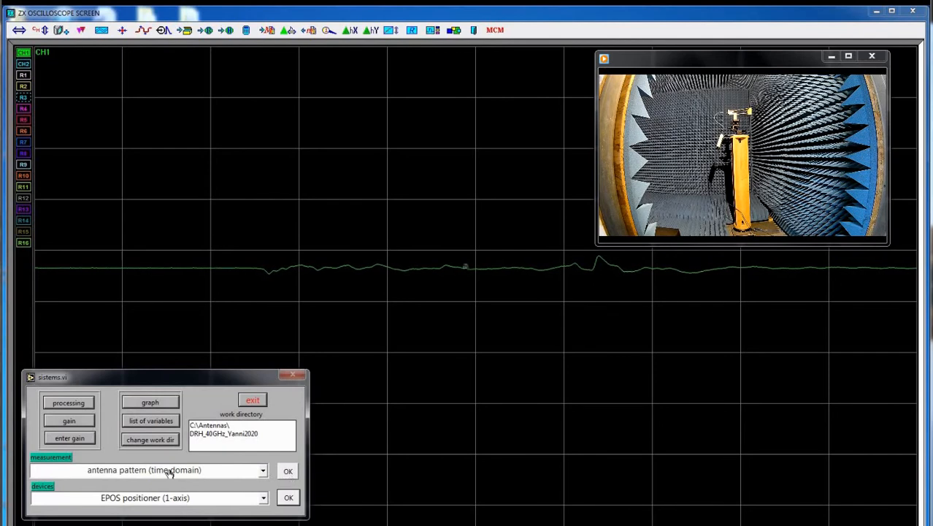
pyautogui.click(288, 471)
pyautogui.moveTo(311, 42); pyautogui.dragTo(560, 102)
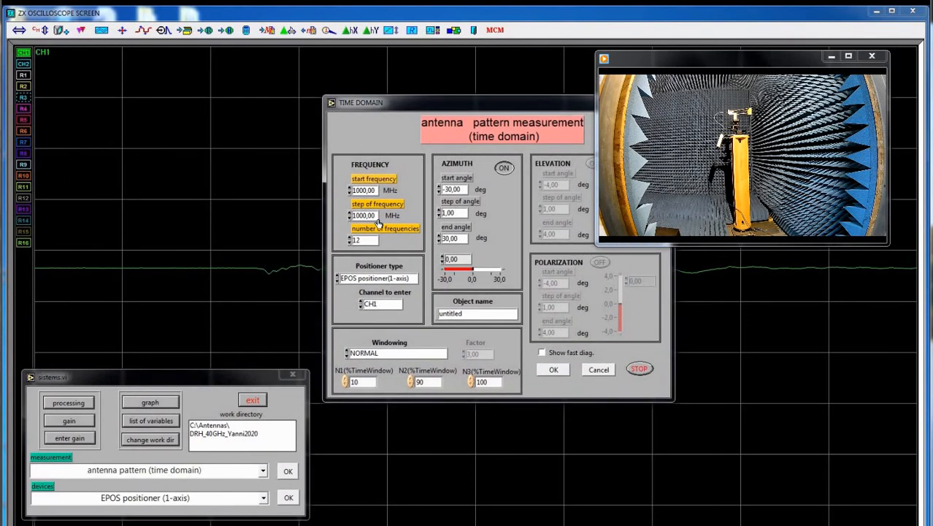
pyautogui.click(832, 57)
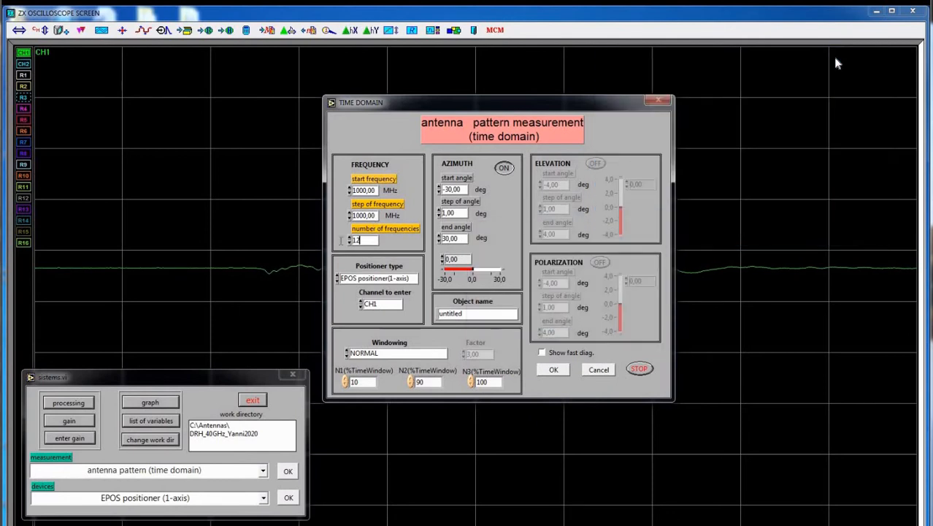
# Set 40 frequencies and an azimuth range of -180 to 180 degrees, enable Show fast diag. and accept the settings.
pyautogui.moveTo(360, 240); pyautogui.dragTo(337, 246)
pyautogui.write('40')
pyautogui.write('18')
pyautogui.click(442, 238)
pyautogui.write('18')
pyautogui.click(543, 354)
pyautogui.click(552, 370)
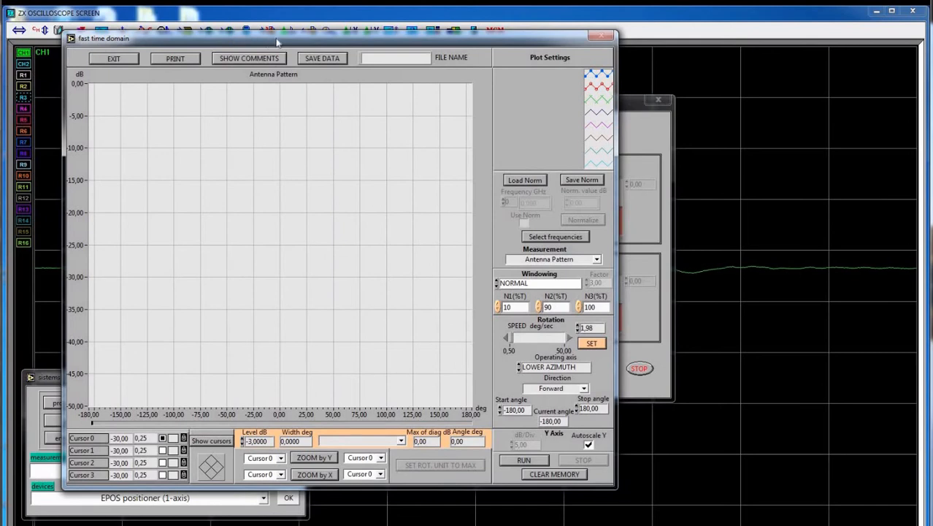
# Move the fast time domain window into clear view and select 2, 6 and 12 GHz as plot frequencies.
pyautogui.moveTo(276, 40); pyautogui.dragTo(377, 45)
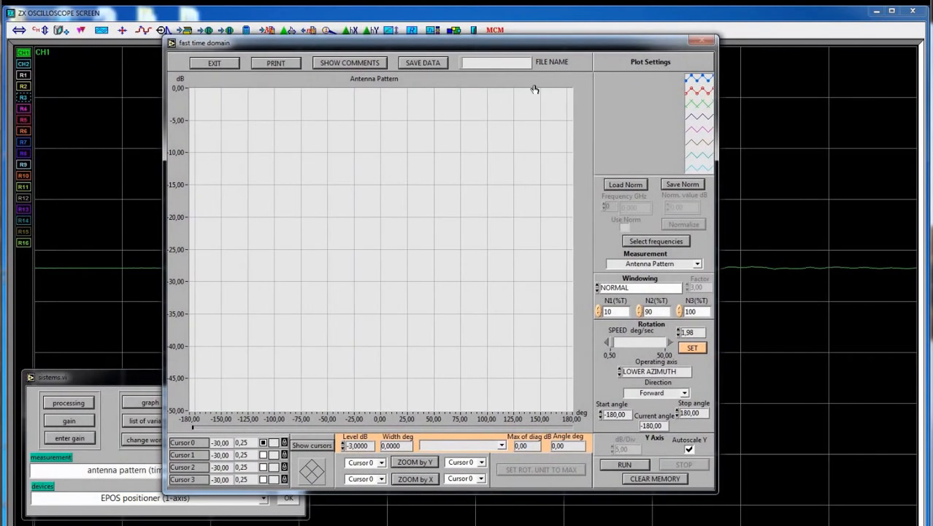
pyautogui.click(649, 242)
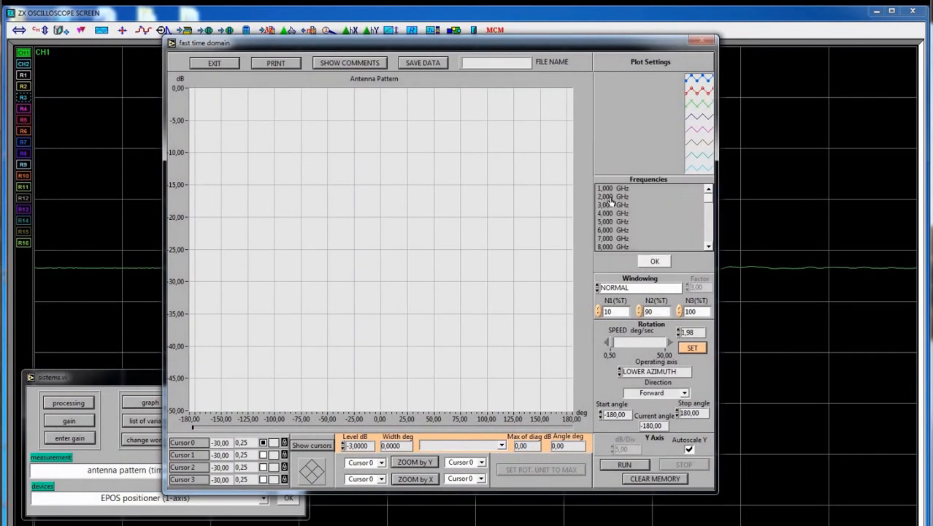
pyautogui.click(611, 197)
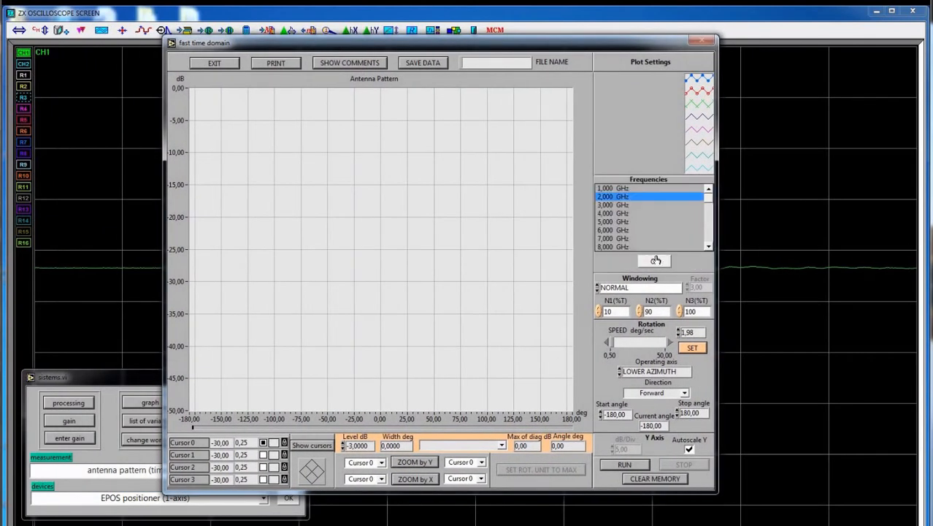
pyautogui.keyDown('ctrl'); pyautogui.click(617, 230); pyautogui.keyUp('ctrl')
pyautogui.click(712, 246)
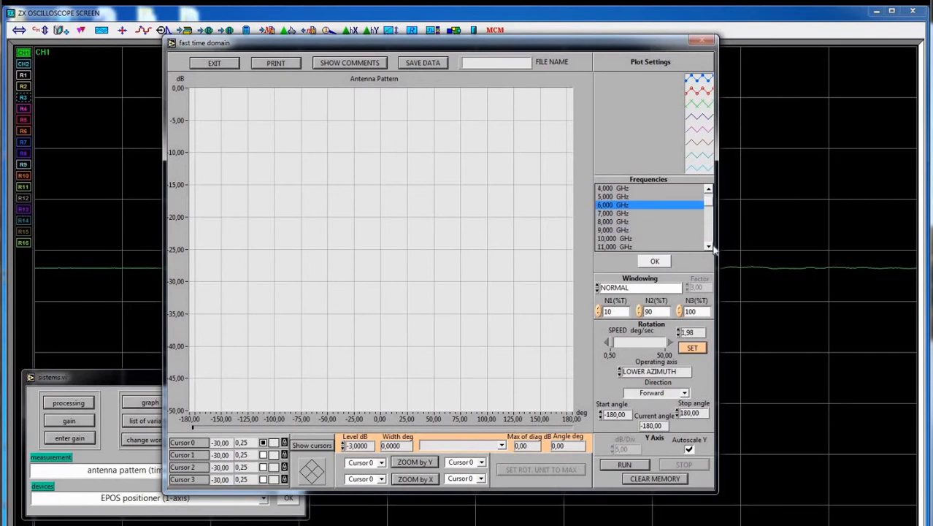
pyautogui.click(711, 247)
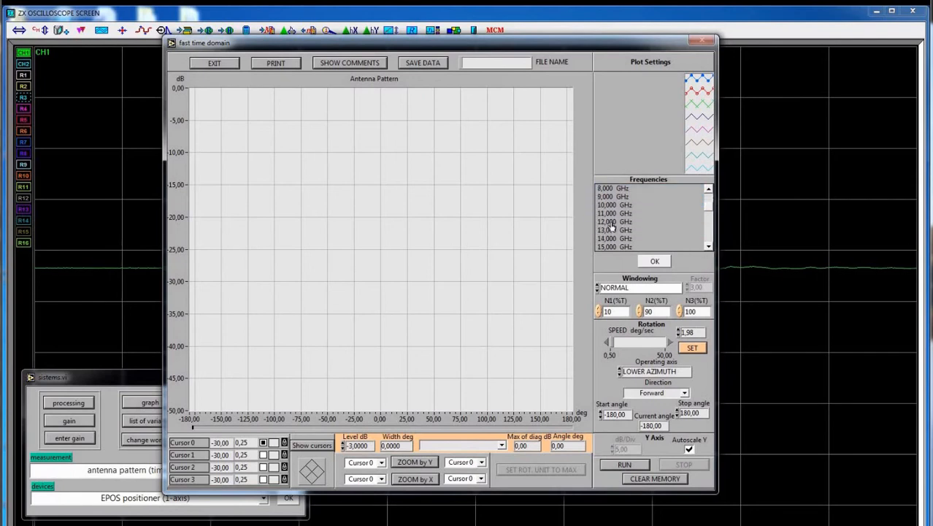
pyautogui.keyDown('ctrl'); pyautogui.click(612, 221); pyautogui.keyUp('ctrl')
# Add 18, 26 and 40 GHz to the plot frequencies and confirm the selection.
pyautogui.click(709, 246)
pyautogui.keyDown('ctrl'); pyautogui.click(607, 214); pyautogui.keyUp('ctrl')
pyautogui.click(708, 247)
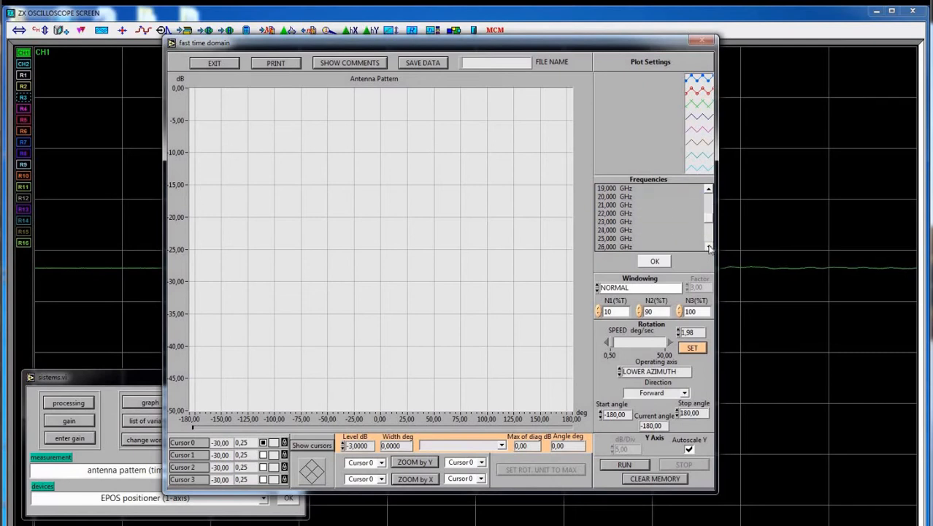
pyautogui.click(708, 247)
pyautogui.keyDown('ctrl'); pyautogui.click(609, 238); pyautogui.keyUp('ctrl')
pyautogui.keyDown('ctrl'); pyautogui.click(608, 239); pyautogui.keyUp('ctrl')
pyautogui.keyDown('ctrl'); pyautogui.click(609, 239); pyautogui.keyUp('ctrl')
pyautogui.click(708, 247)
pyautogui.click(708, 249)
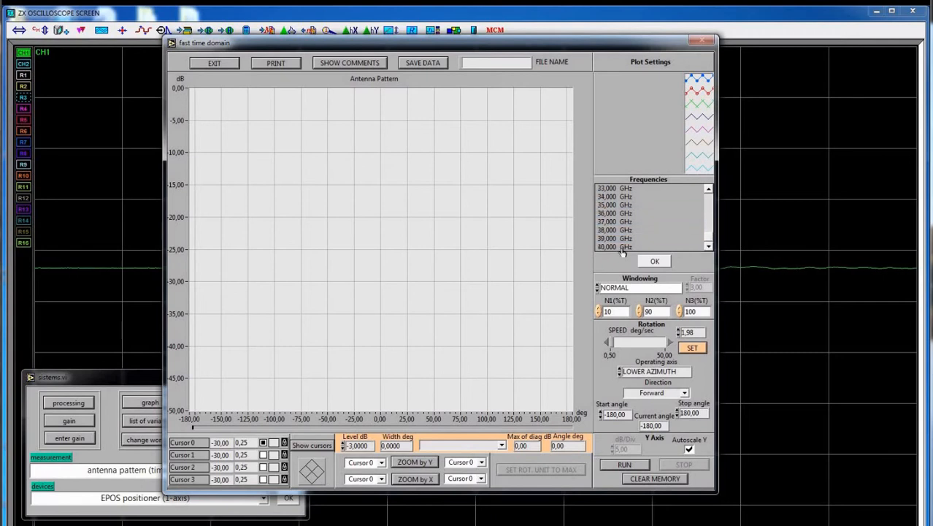
pyautogui.click(620, 247)
pyautogui.click(663, 264)
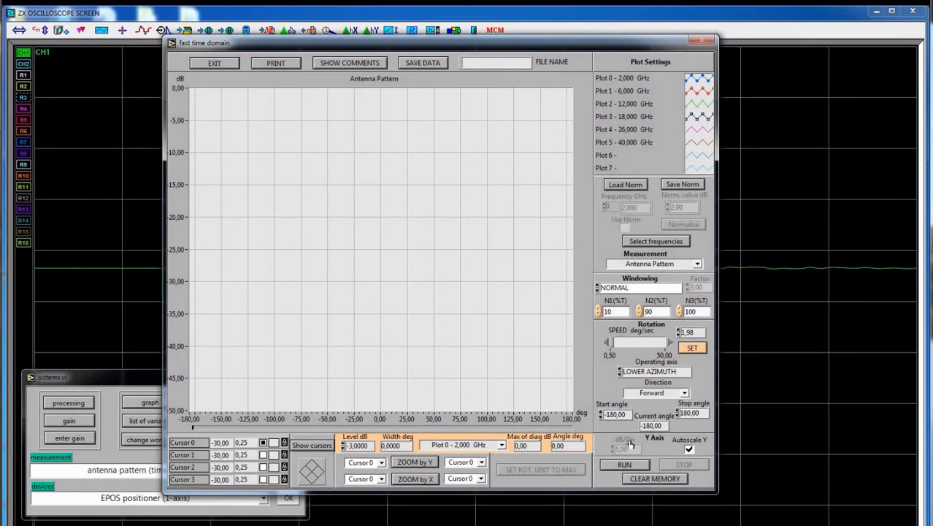
# Run the antenna pattern measurement and accept the acquired signal's parameters.
pyautogui.click(624, 467)
pyautogui.click(623, 465)
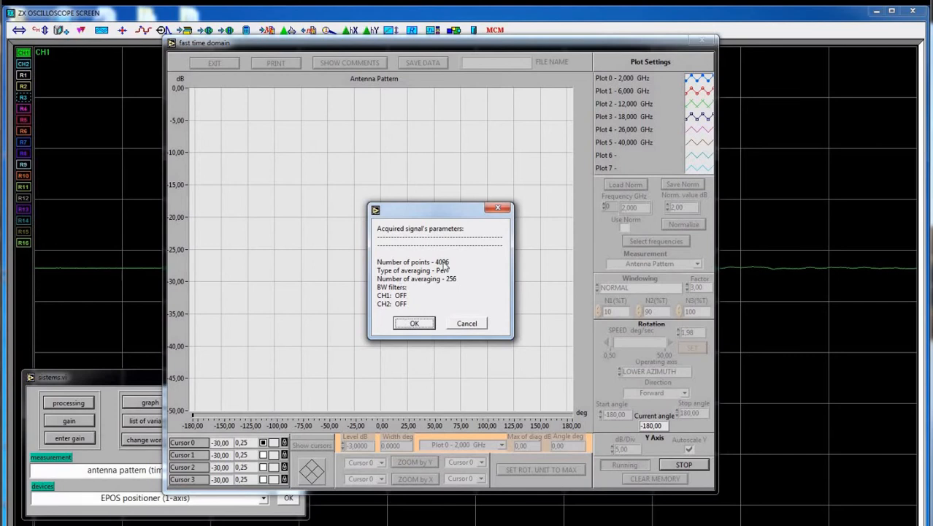
pyautogui.click(415, 323)
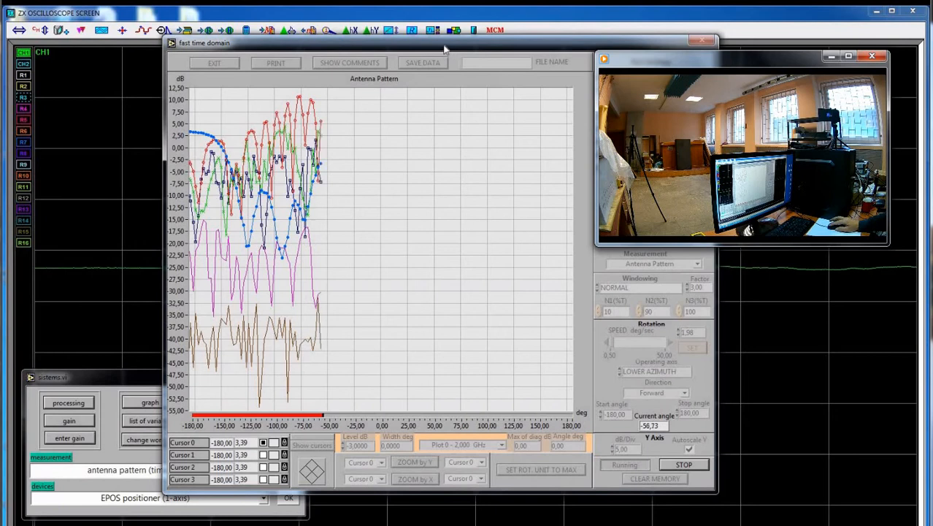
# Minimize the video, narrow the oscilloscope window and place it to the right of the antenna pattern window.
pyautogui.moveTo(444, 47); pyautogui.dragTo(374, 63)
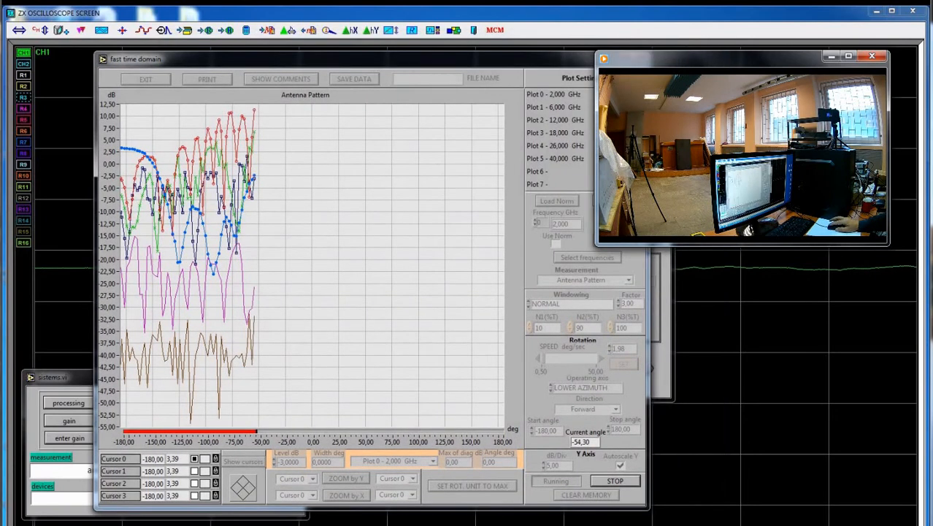
pyautogui.click(836, 60)
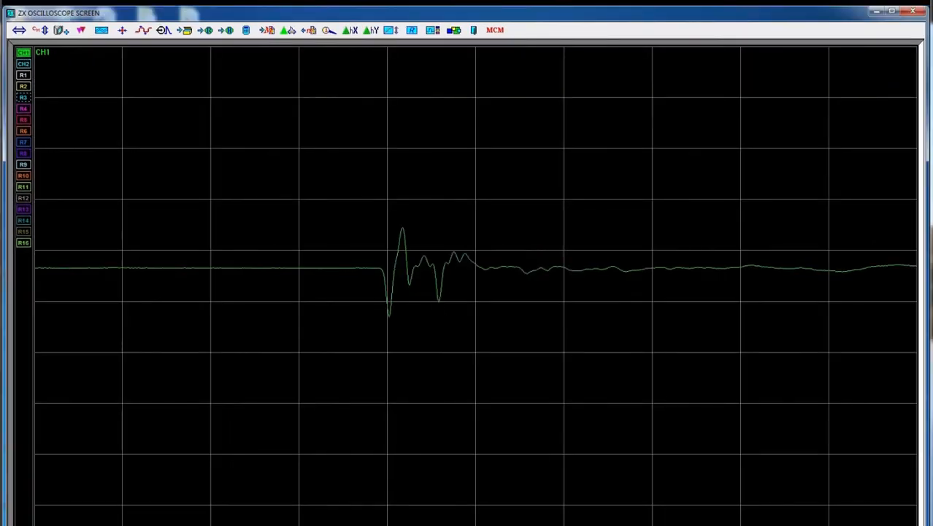
pyautogui.moveTo(924, 32); pyautogui.dragTo(535, 37)
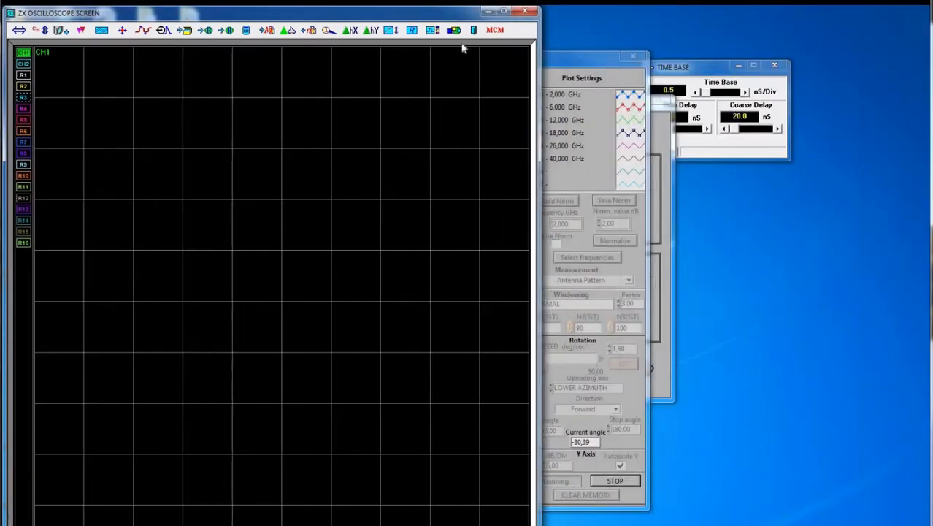
pyautogui.moveTo(399, 19); pyautogui.dragTo(791, 29)
pyautogui.moveTo(334, 60); pyautogui.dragTo(260, 52)
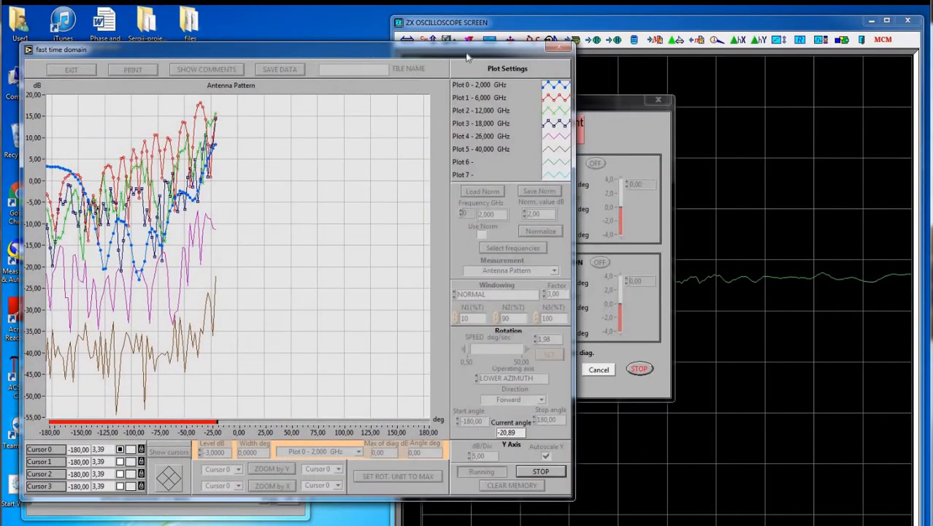
# Bring the oscilloscope to the front, narrow it further to uncover the pattern plot, and shift it slightly upward.
pyautogui.click(655, 18)
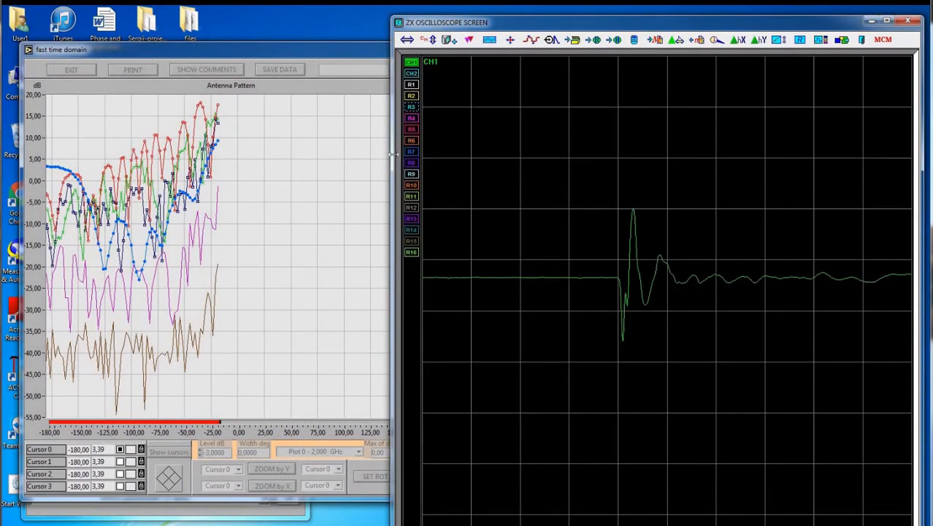
pyautogui.moveTo(388, 151); pyautogui.dragTo(479, 149)
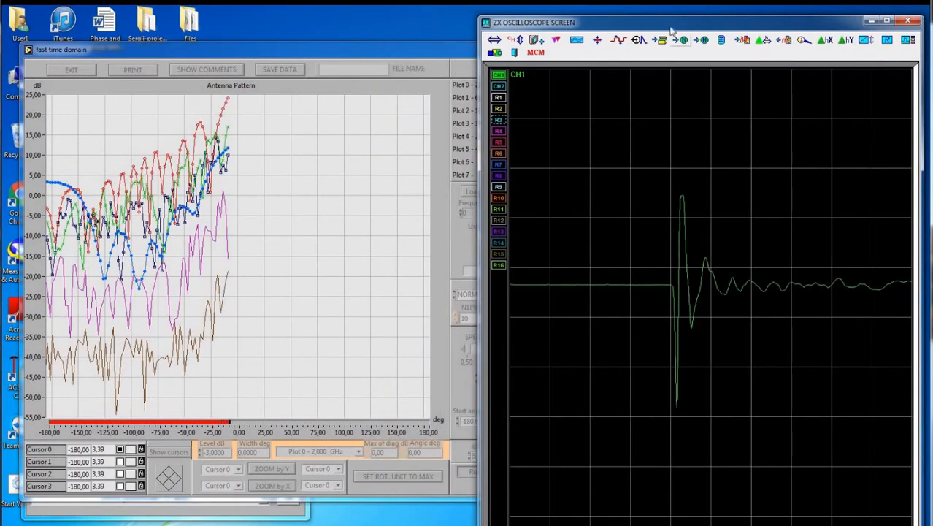
pyautogui.moveTo(671, 24); pyautogui.dragTo(671, 14)
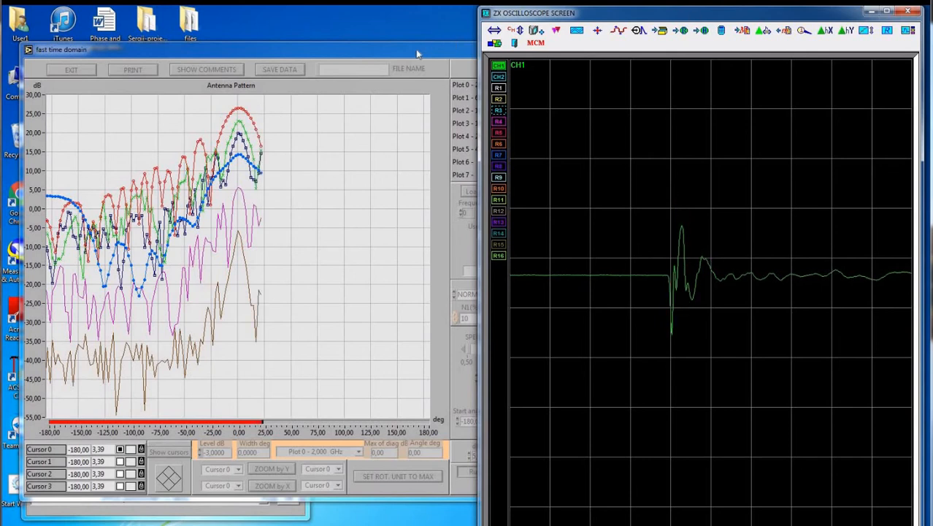
# Shift the fast time domain window further up and left, and bring the oscilloscope back to the front.
pyautogui.moveTo(417, 54); pyautogui.dragTo(369, 29)
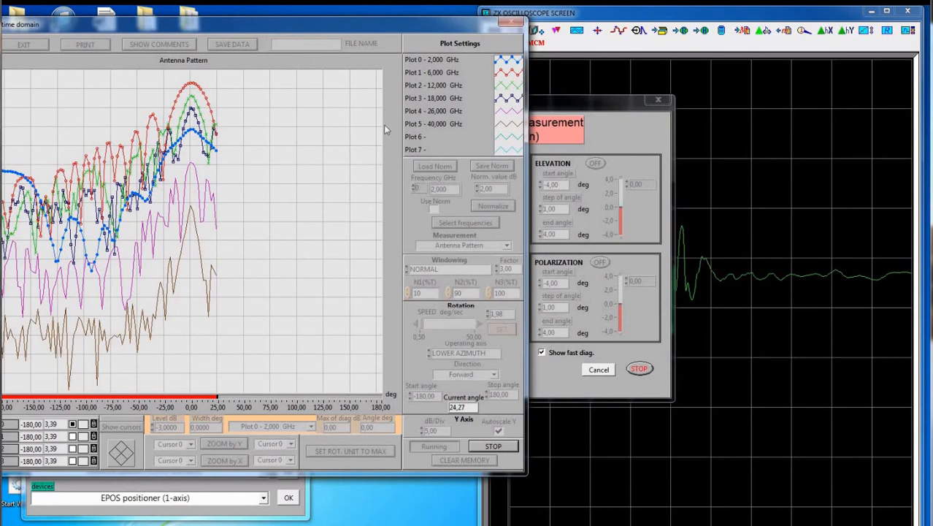
pyautogui.moveTo(386, 129); pyautogui.dragTo(365, 129)
pyautogui.click(358, 25)
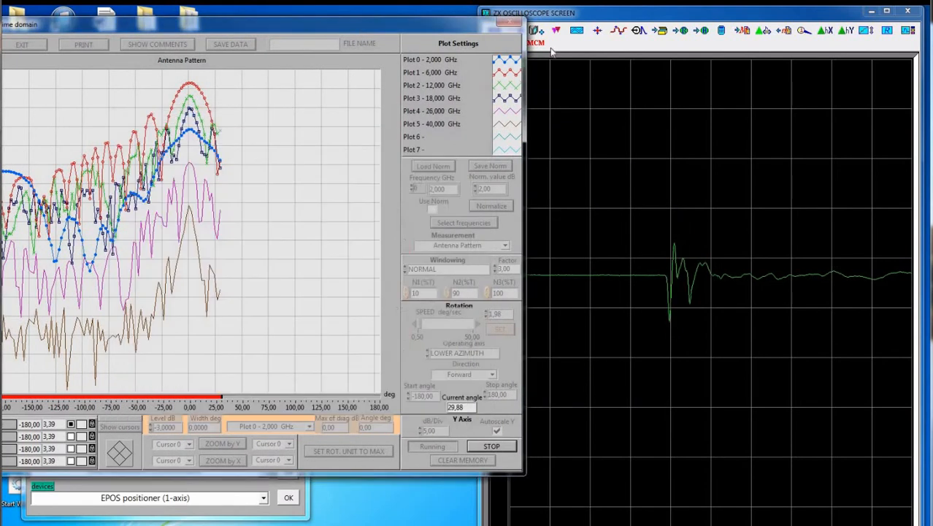
pyautogui.click(697, 25)
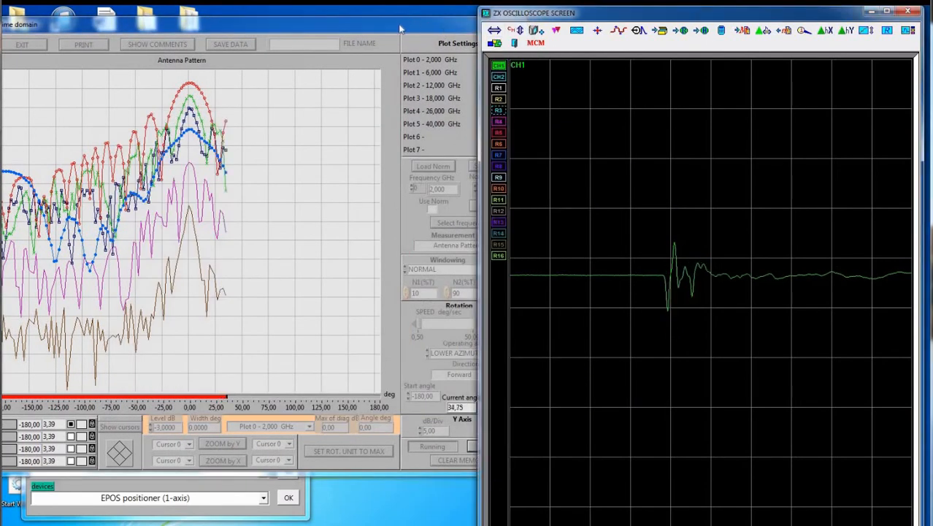
# Bring the full fast time domain window into view, then save the measured pattern as AP_Ant1_H and exit the measurement.
pyautogui.moveTo(426, 29); pyautogui.dragTo(467, 29)
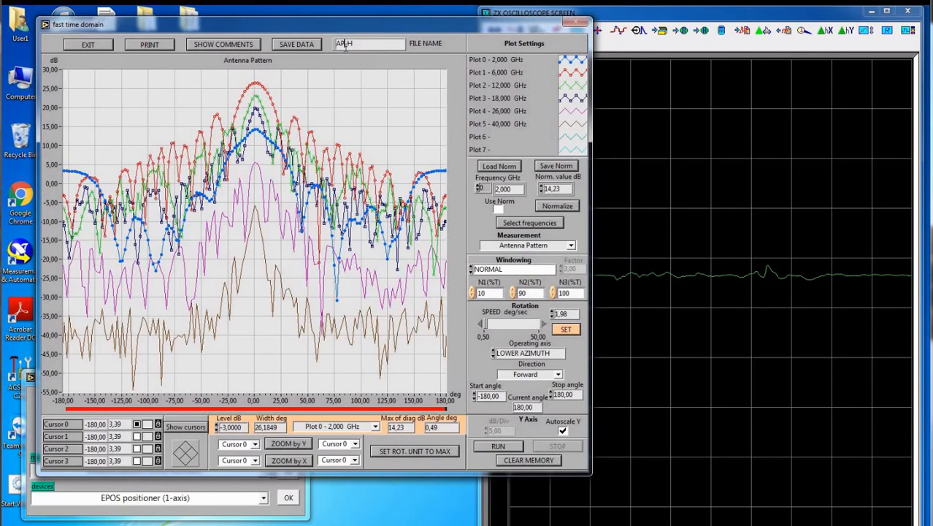
pyautogui.write('Ant1_')
pyautogui.click(296, 45)
pyautogui.click(89, 45)
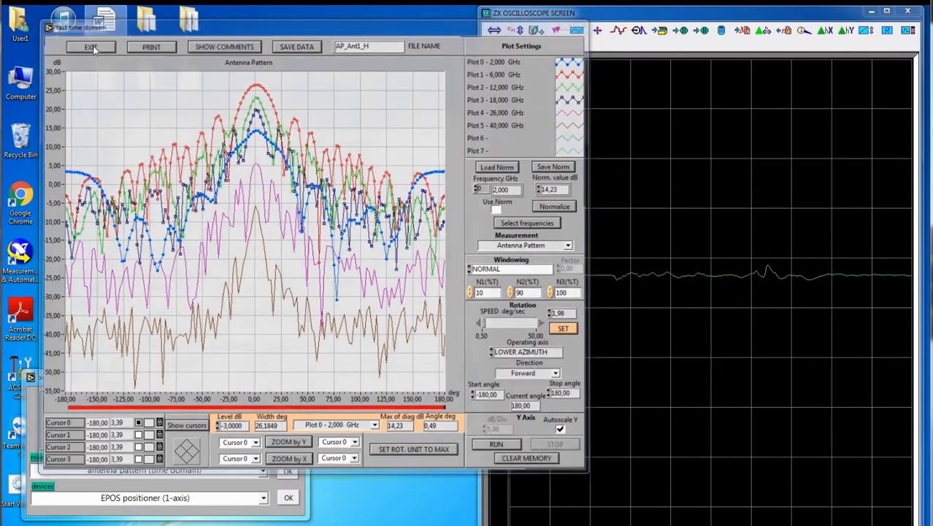
pyautogui.click(343, 390)
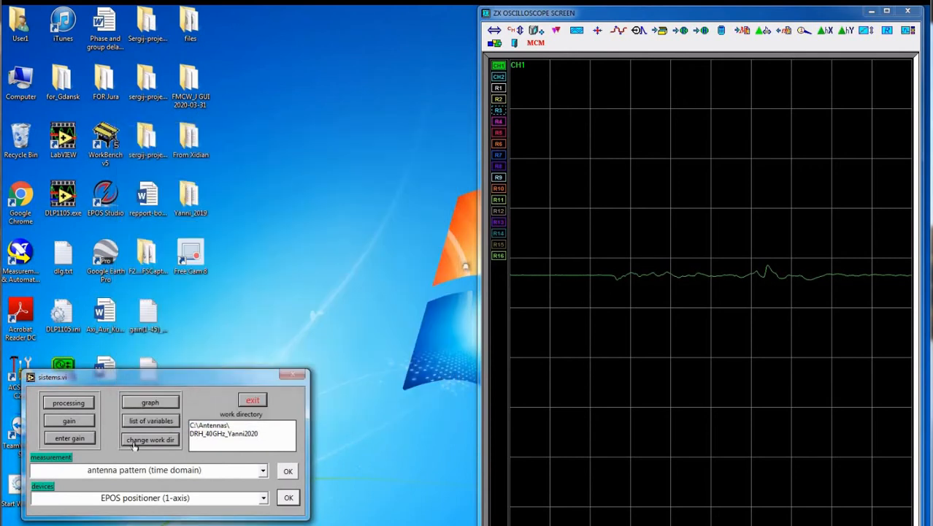
# Start the mnd processing macro and choose AP_Ant1_H_amp as its input object.
pyautogui.click(70, 404)
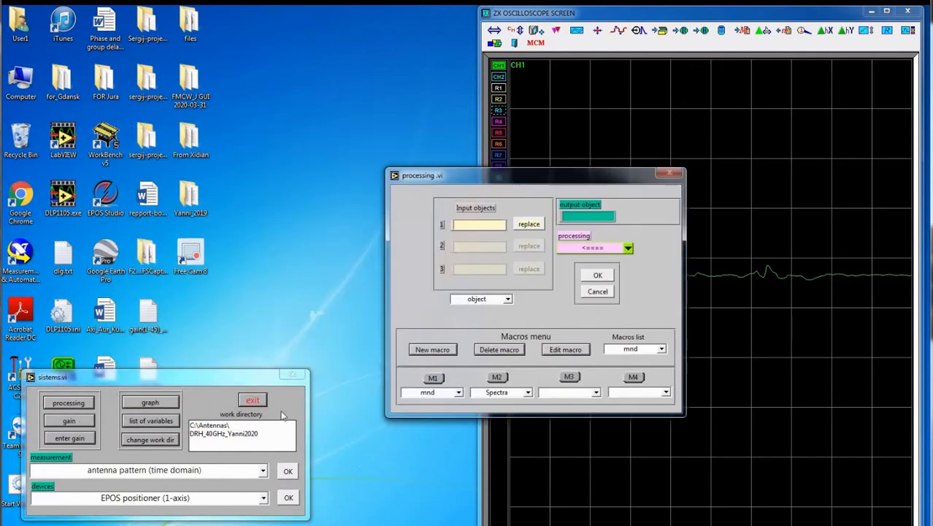
pyautogui.click(435, 383)
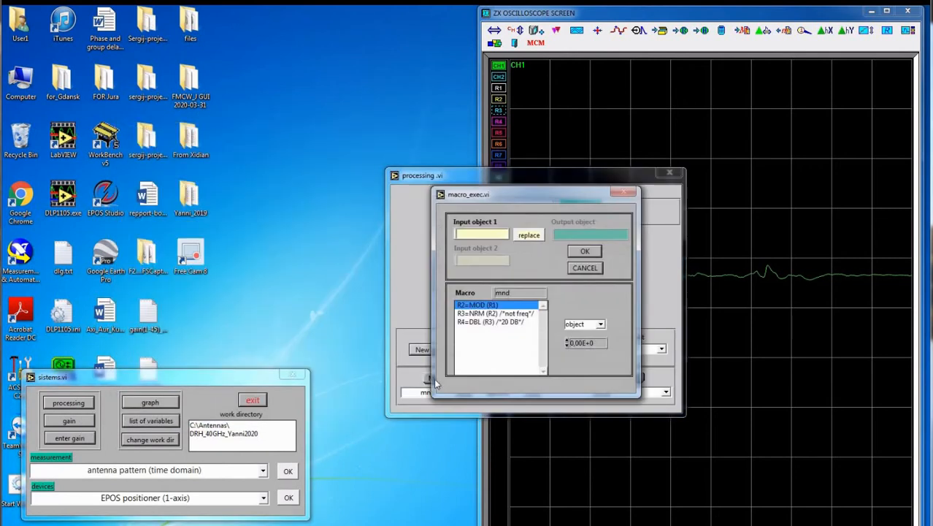
pyautogui.click(529, 236)
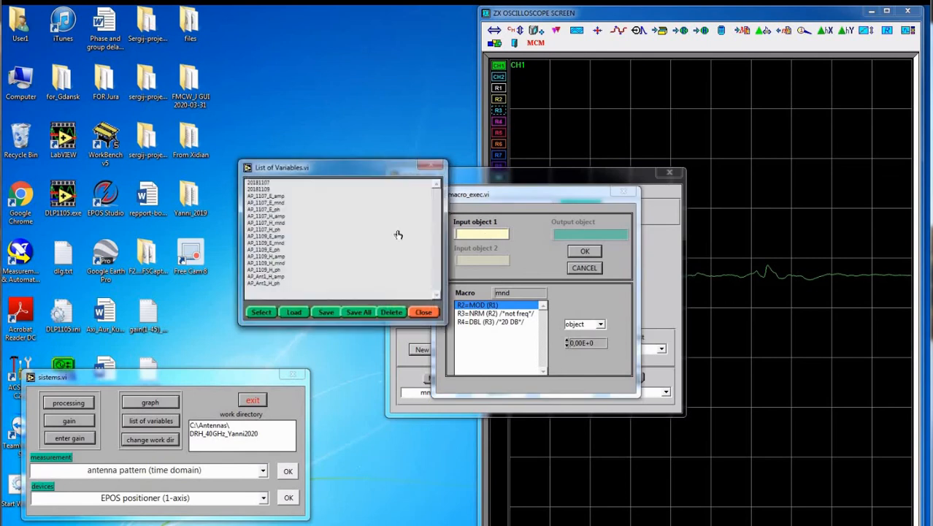
pyautogui.click(256, 277)
pyautogui.click(264, 311)
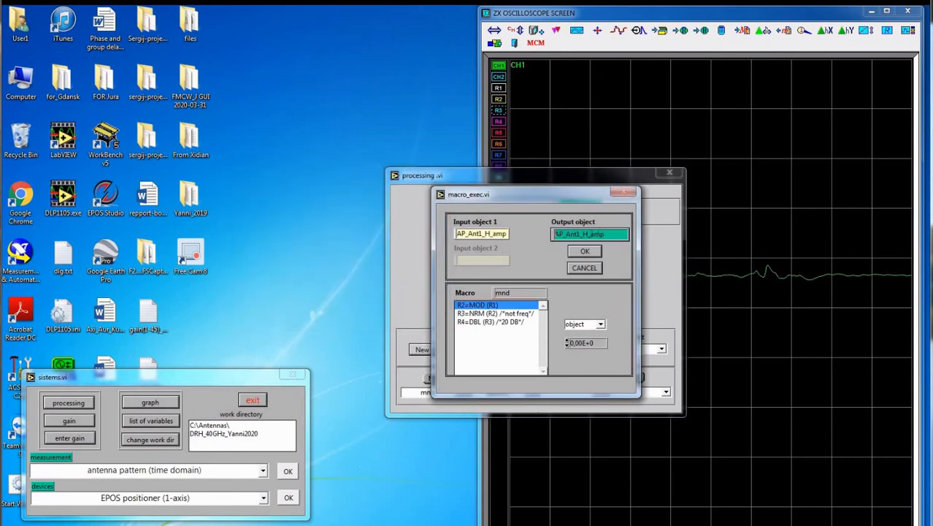
# Name the macro's output object AP_Ant1_H_mnd, run the macro and leave processing.
pyautogui.moveTo(598, 234); pyautogui.dragTo(623, 235)
pyautogui.write('mnd')
pyautogui.click(585, 250)
pyautogui.click(590, 276)
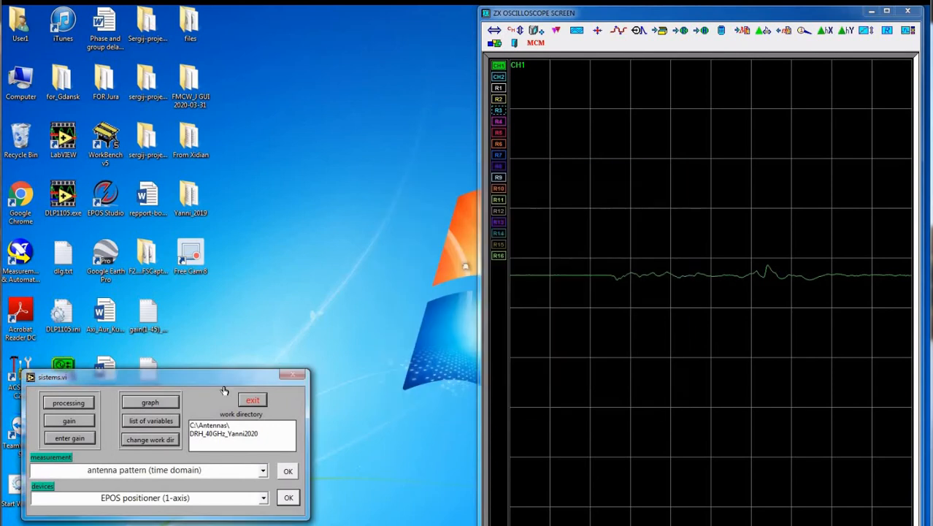
# Plot the azimuth pattern of AP_Ant1_H_mnd at 2 GHz in the graph window and view it briefly in polar form.
pyautogui.click(150, 403)
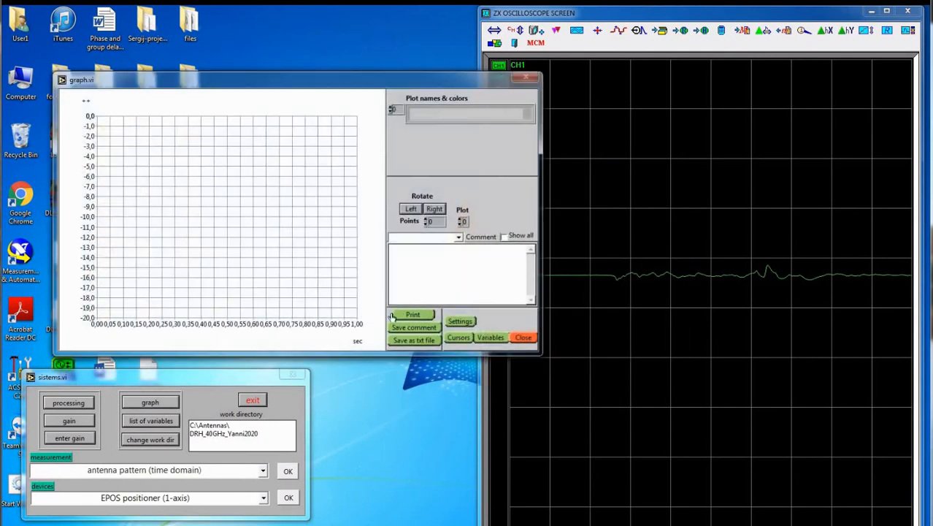
pyautogui.click(489, 339)
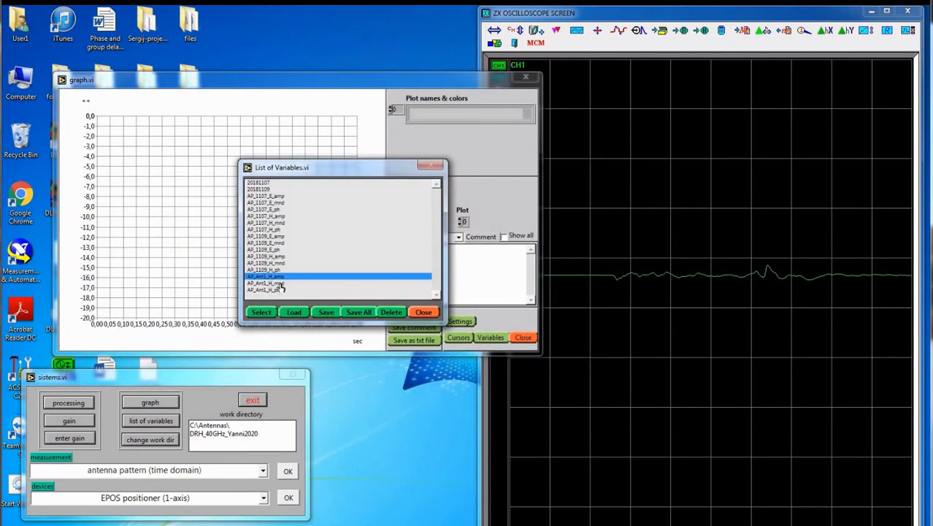
pyautogui.click(280, 284)
pyautogui.click(262, 313)
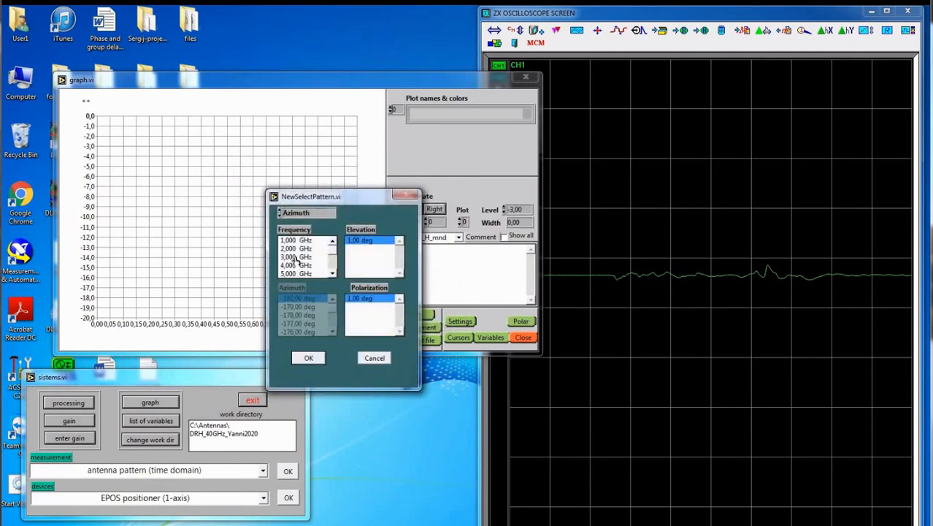
pyautogui.click(296, 249)
pyautogui.click(311, 357)
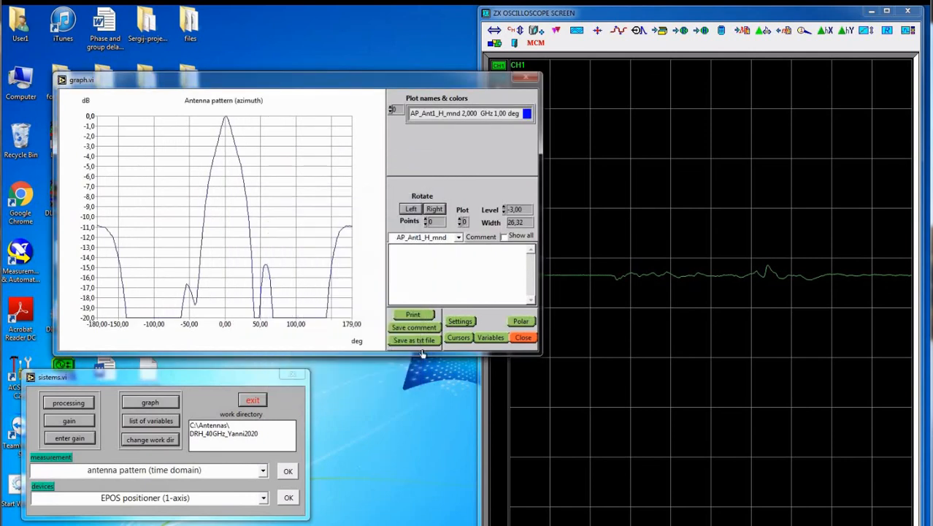
pyautogui.click(523, 322)
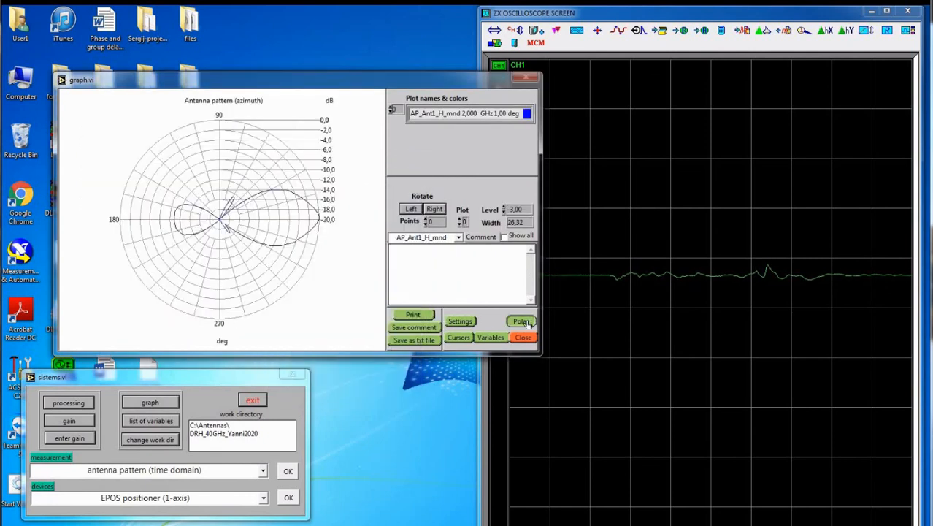
pyautogui.click(524, 322)
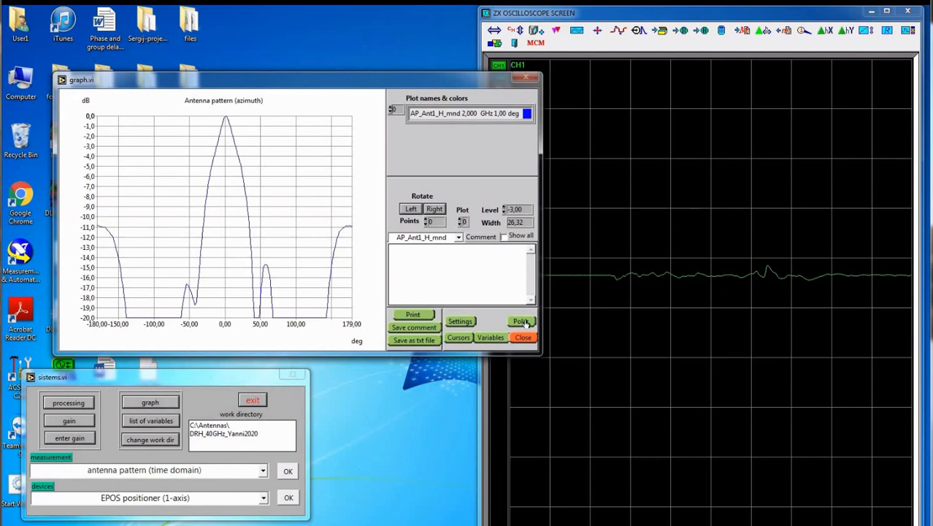
# Replot AP_Ant1_H_mnd with the azimuth patterns at 2, 4 and 6 GHz together.
pyautogui.click(487, 339)
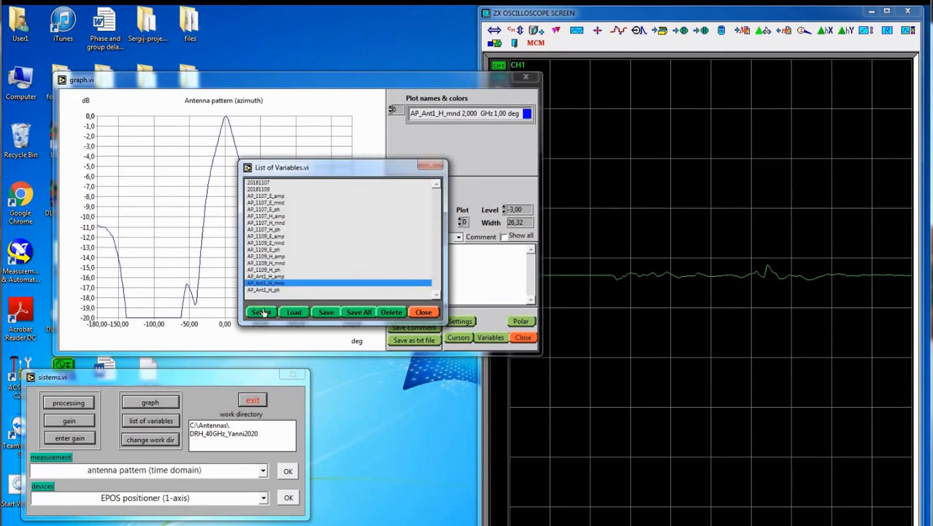
pyautogui.click(268, 310)
pyautogui.click(289, 248)
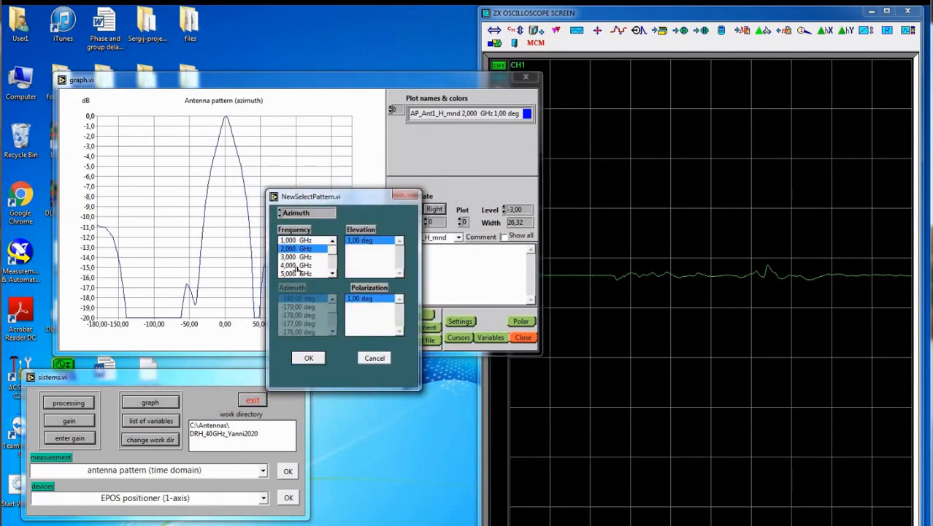
pyautogui.keyDown('ctrl'); pyautogui.click(297, 266); pyautogui.keyUp('ctrl')
pyautogui.click(332, 273)
pyautogui.keyDown('ctrl'); pyautogui.click(303, 275); pyautogui.keyUp('ctrl')
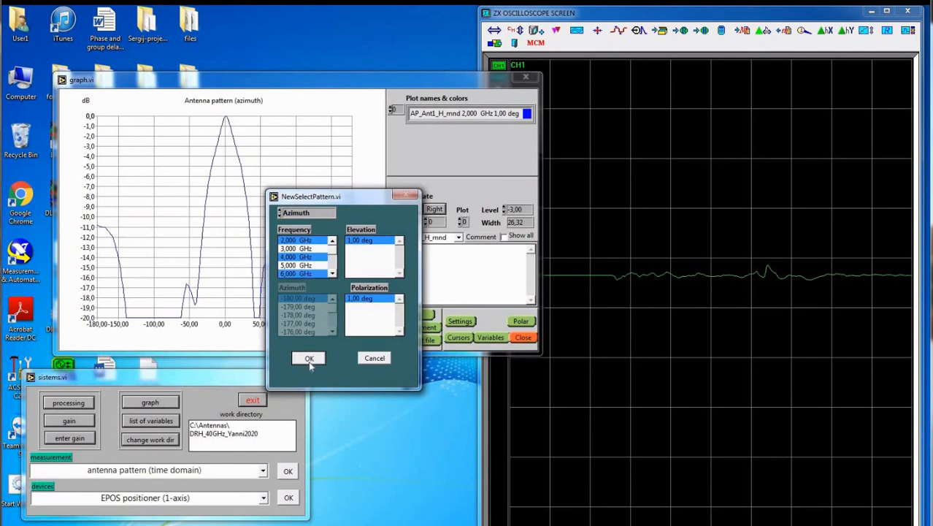
pyautogui.click(308, 358)
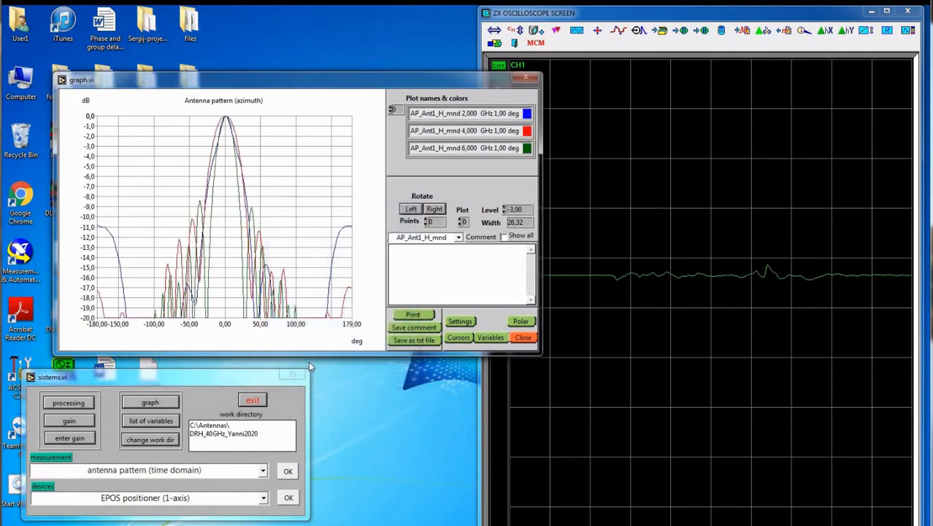
# Compare the polar and Cartesian views of the three plotted patterns, ending in the Cartesian view.
pyautogui.click(521, 321)
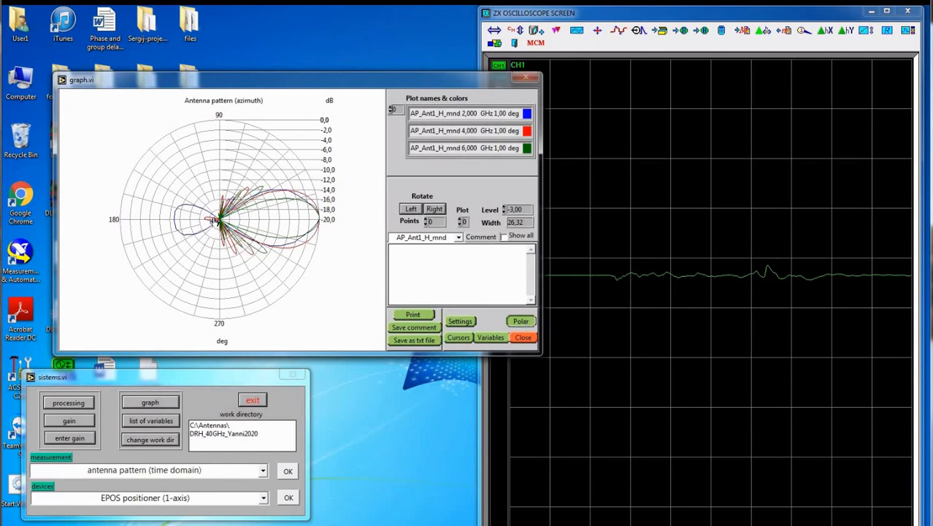
pyautogui.click(516, 321)
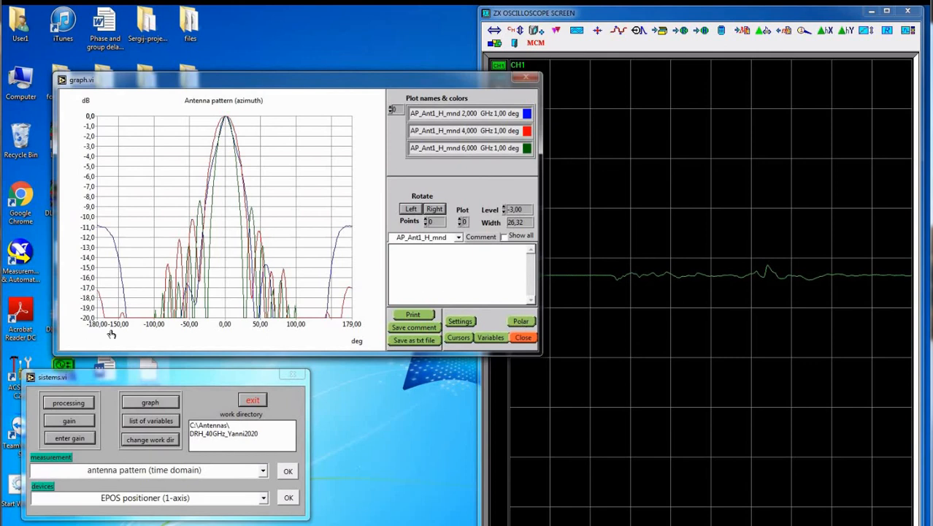
pyautogui.click(522, 326)
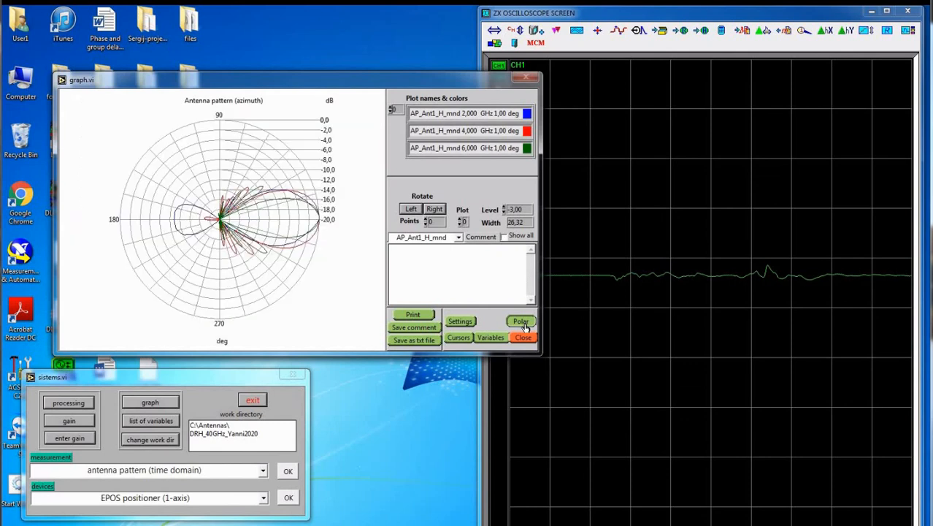
pyautogui.click(525, 327)
# Replot AP_Ant1_H_mnd at 2, 18, 26 and 40 GHz and view the patterns briefly in polar form.
pyautogui.click(488, 339)
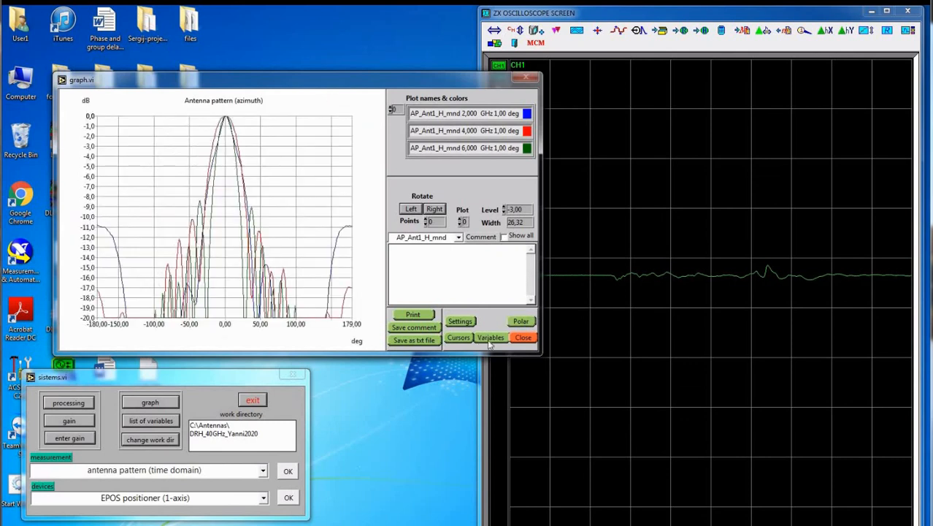
pyautogui.click(260, 312)
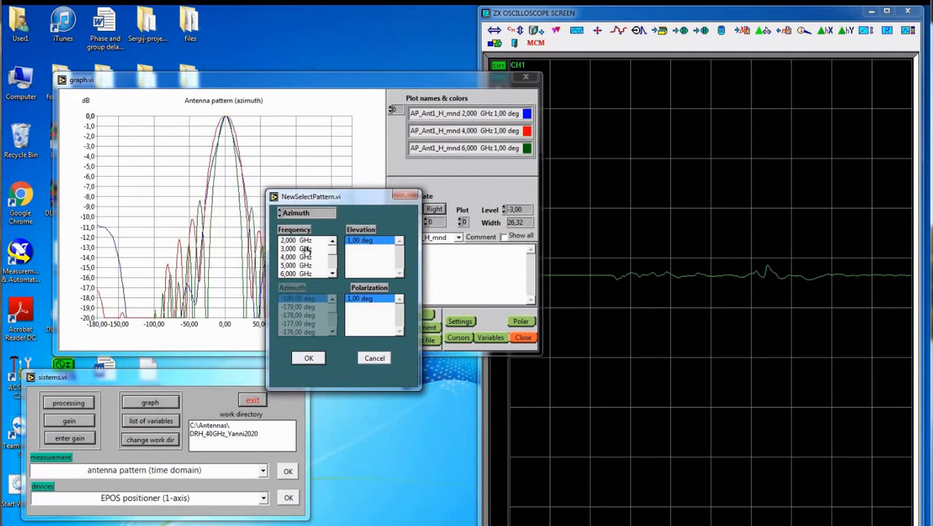
pyautogui.click(305, 243)
pyautogui.click(333, 275)
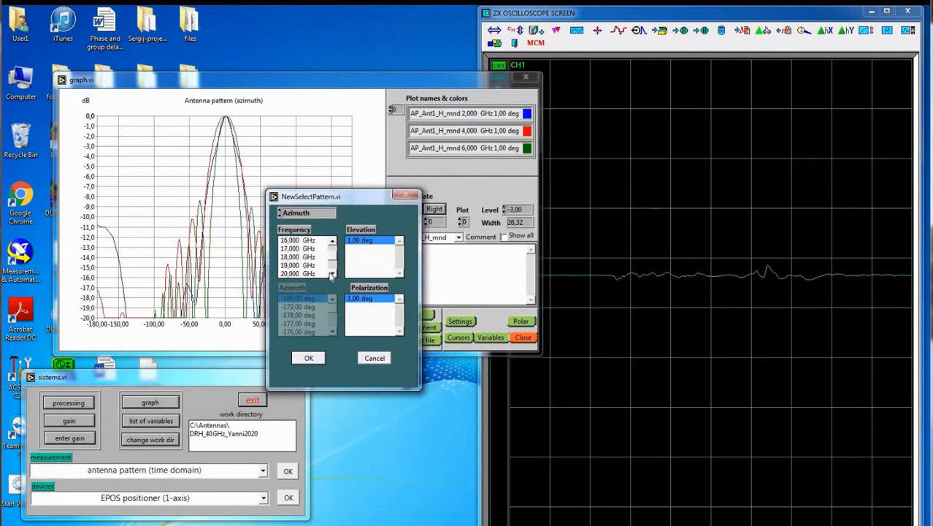
pyautogui.click(308, 258)
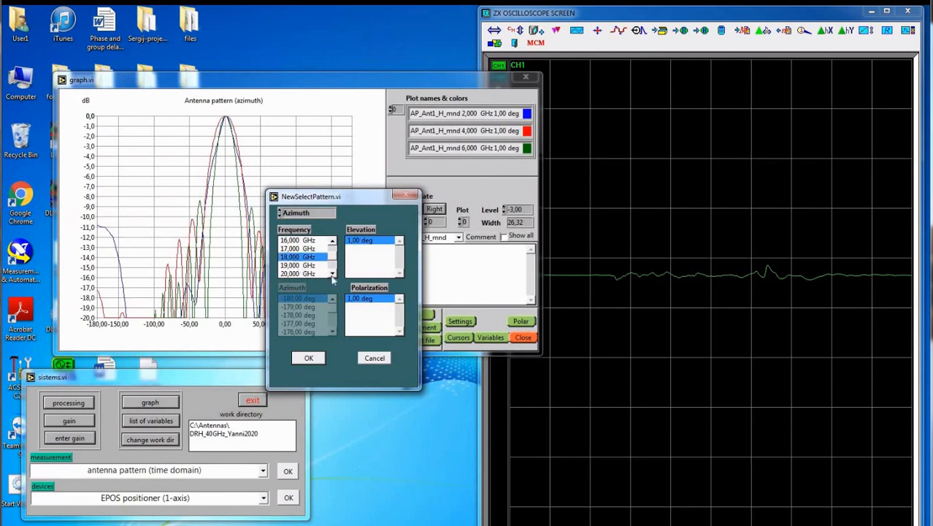
pyautogui.click(332, 274)
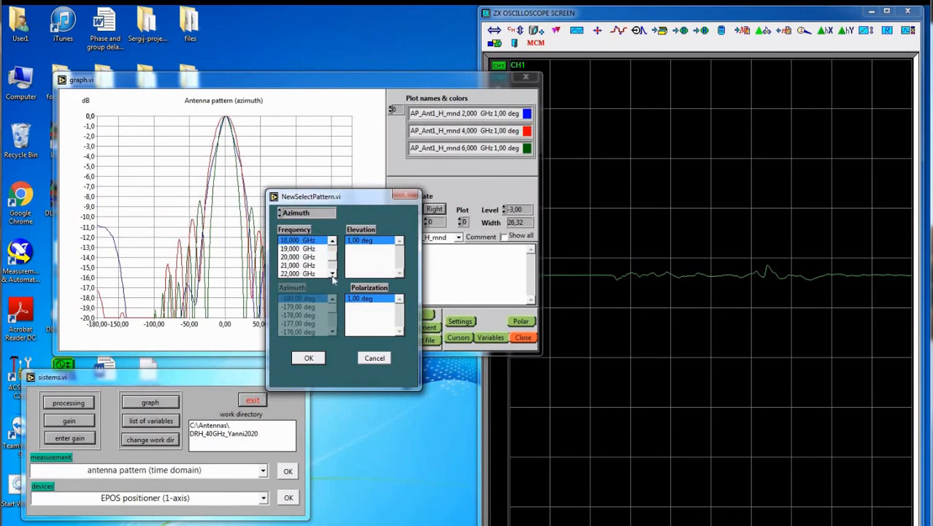
pyautogui.click(332, 274)
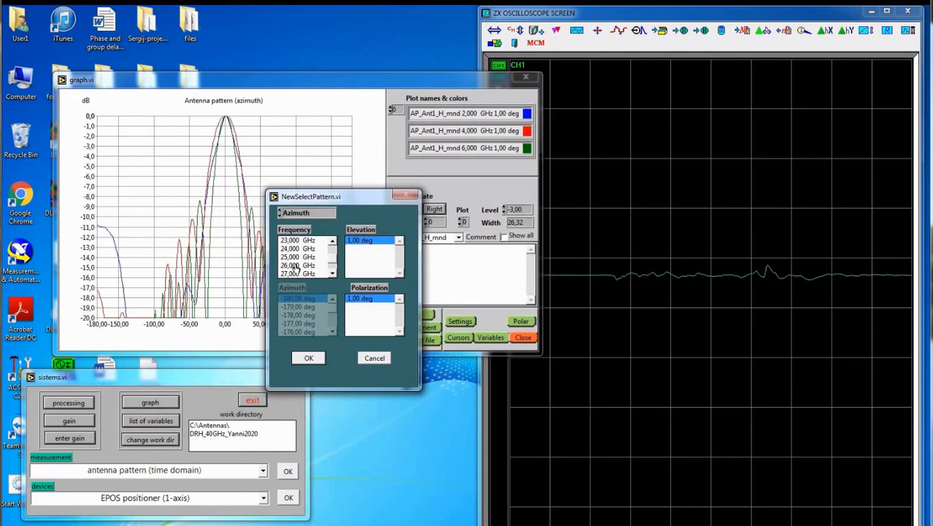
pyautogui.click(296, 265)
pyautogui.click(332, 274)
pyautogui.click(332, 275)
pyautogui.click(332, 275)
pyautogui.click(303, 274)
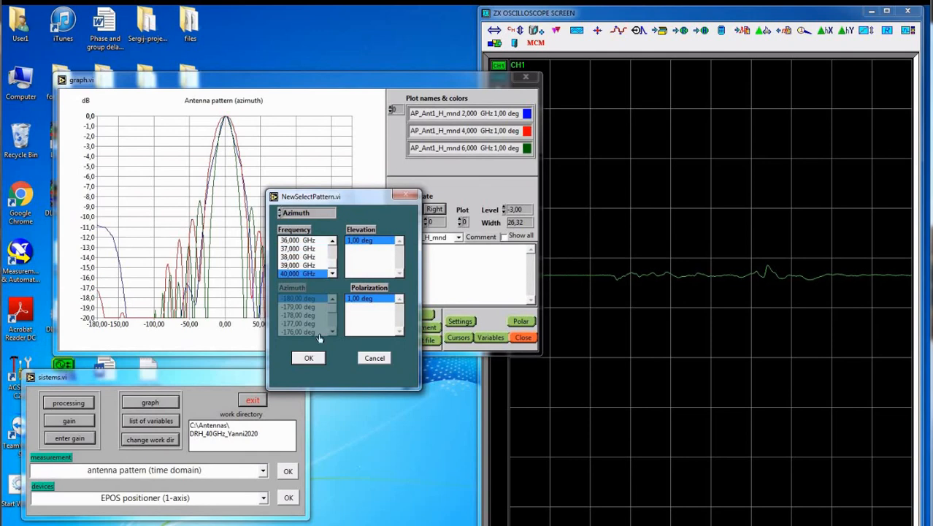
pyautogui.click(311, 361)
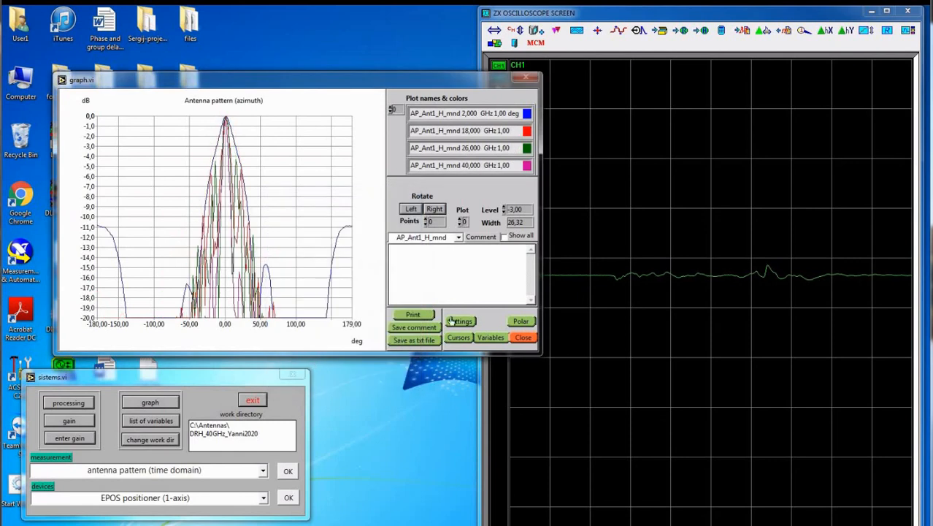
pyautogui.click(521, 323)
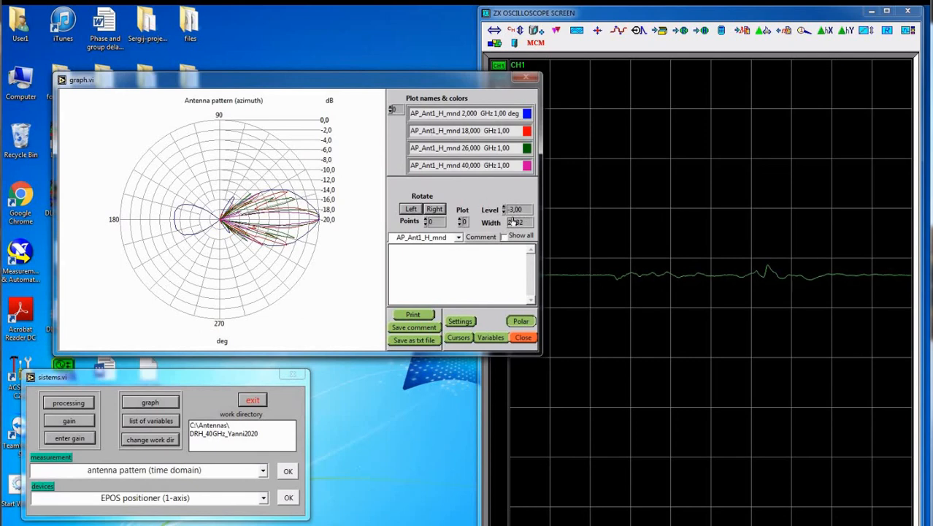
pyautogui.click(520, 325)
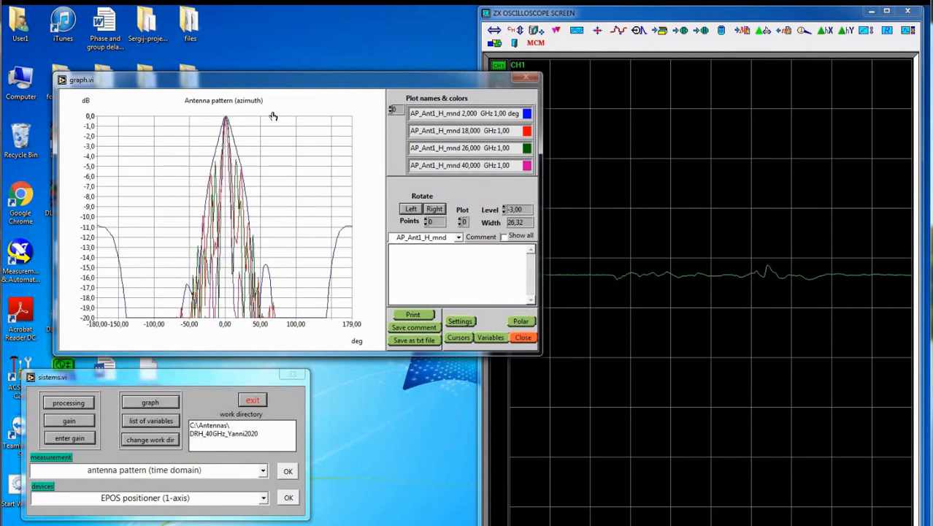
# Show the graph cursors and place cursor 1 at -12 degrees on the 2 GHz main lobe, near the -3 dB level.
pyautogui.click(458, 338)
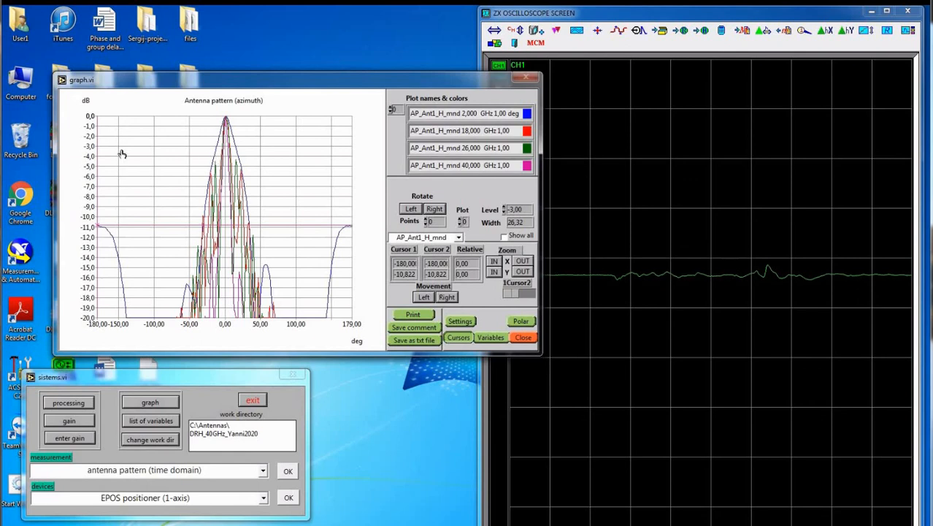
pyautogui.click(217, 149)
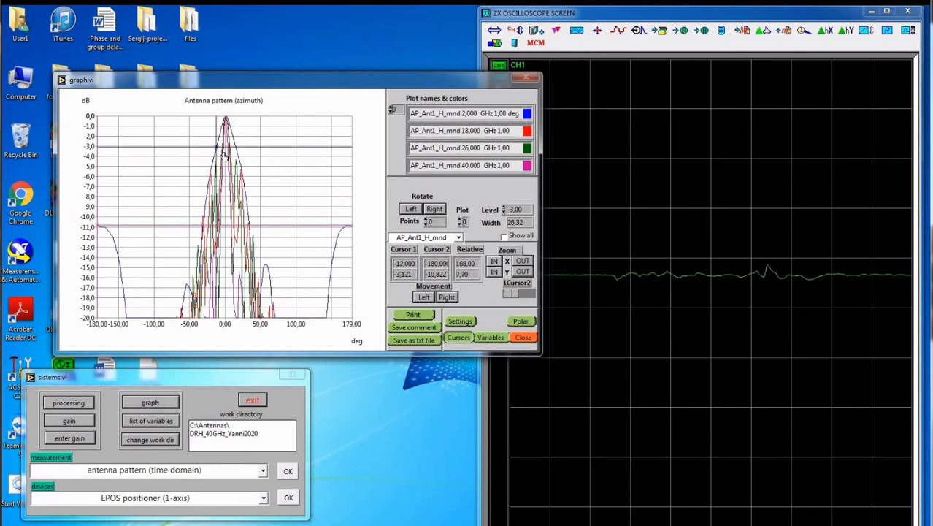
pyautogui.click(447, 298)
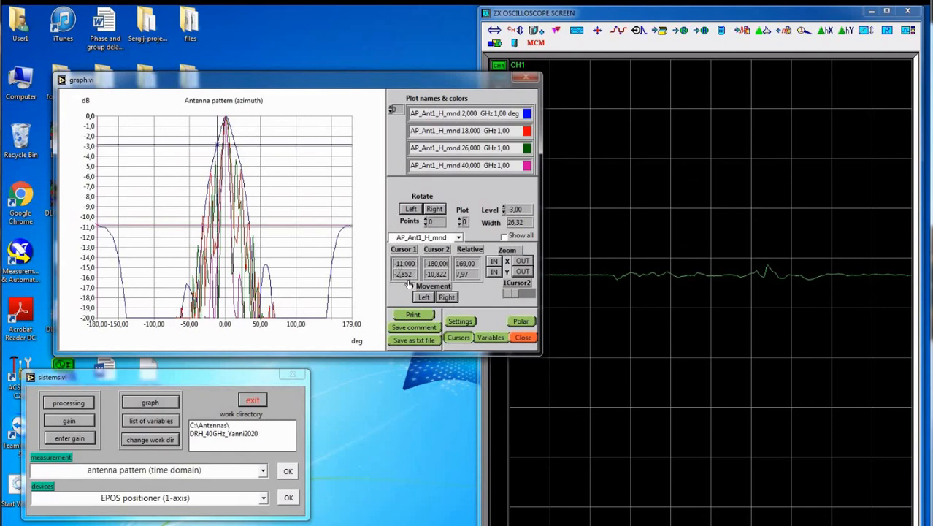
pyautogui.click(426, 297)
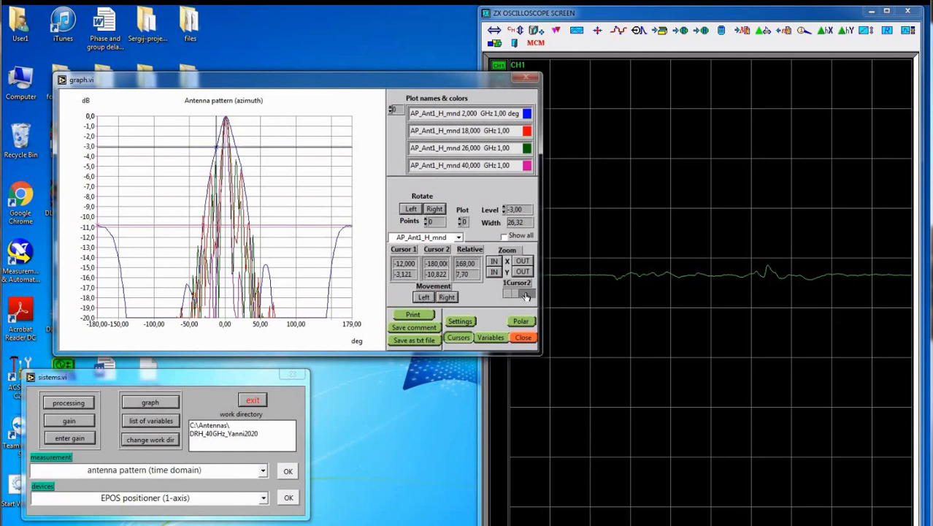
# Place cursor 2 at 15 degrees on the opposite side of the 2 GHz main lobe and switch the graph to polar form.
pyautogui.click(237, 151)
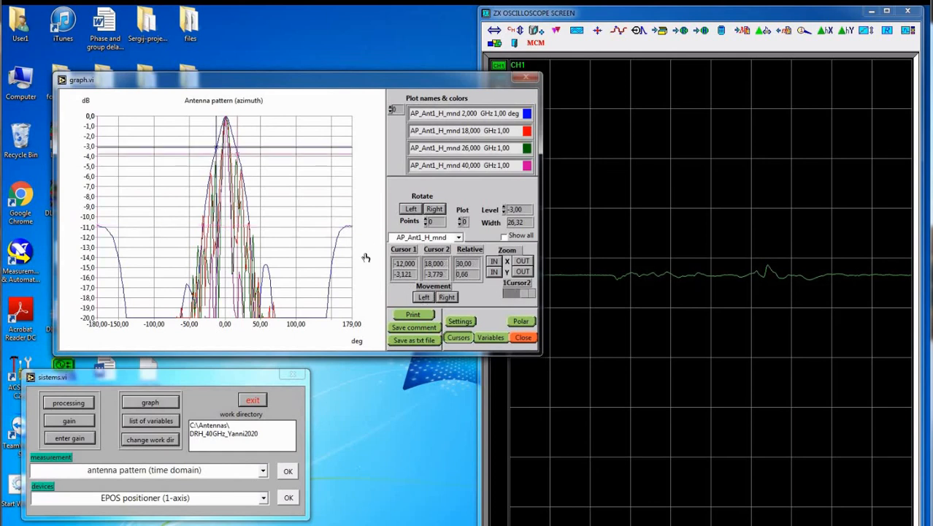
pyautogui.click(424, 297)
pyautogui.click(424, 297)
pyautogui.click(424, 297)
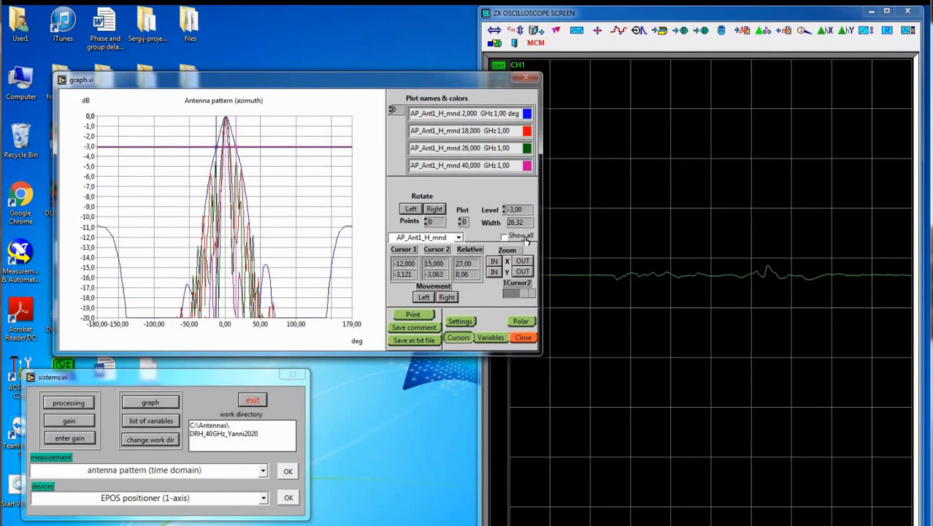
pyautogui.click(521, 321)
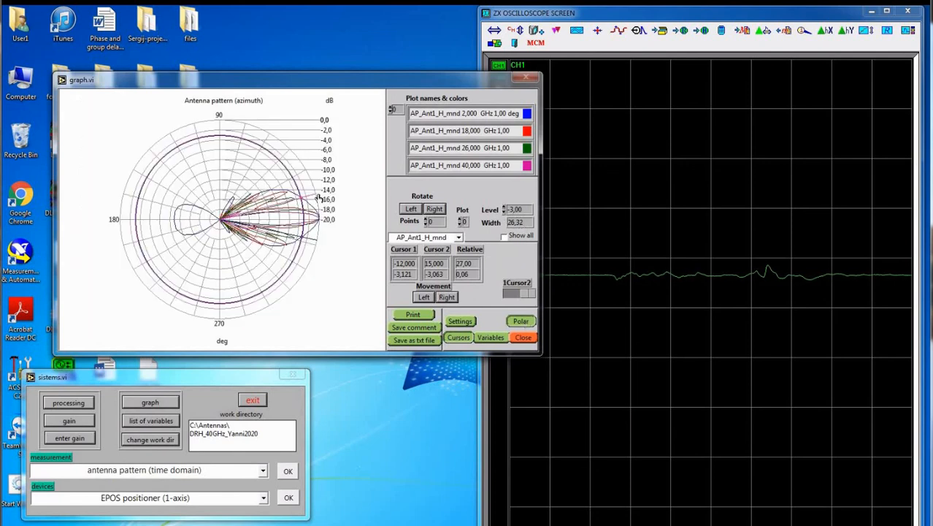